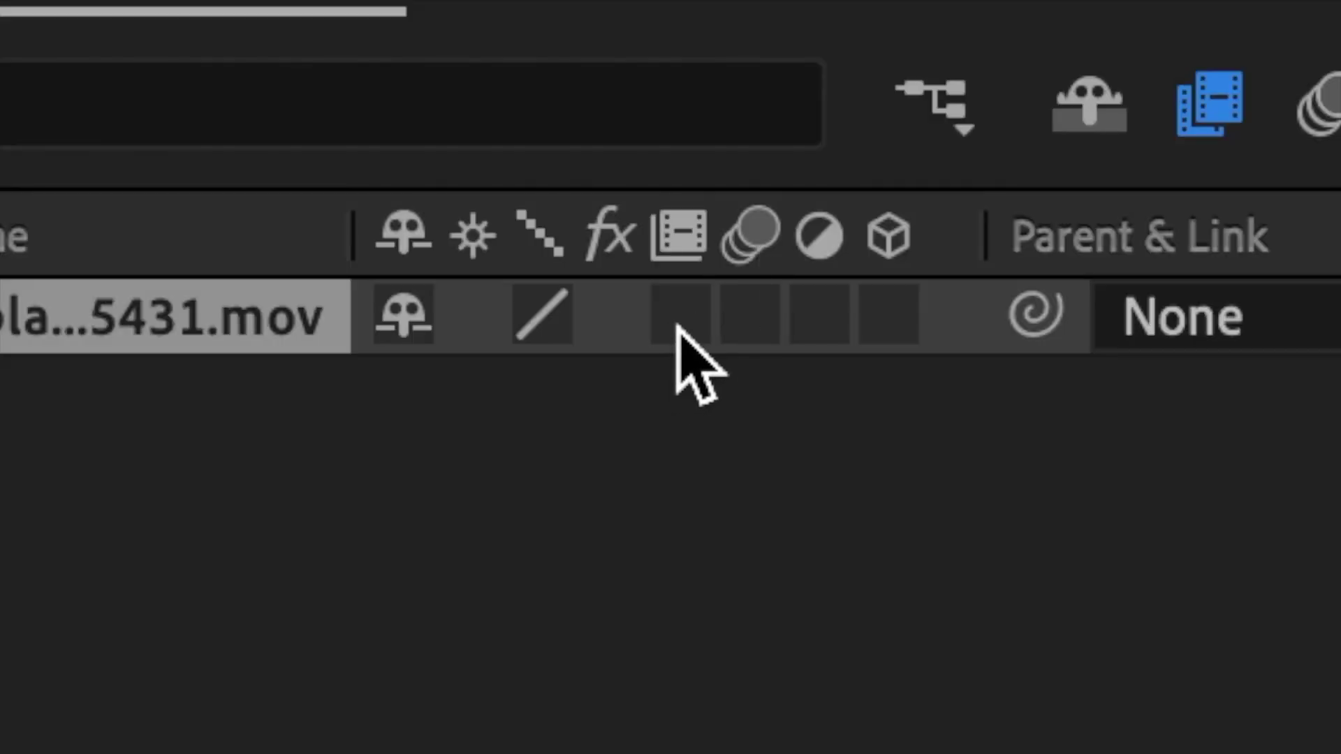
# - Set the .mov clip layer to Pixel Motion frame blending and drop Twixtor Pro onto it
pyautogui.click(369, 497)
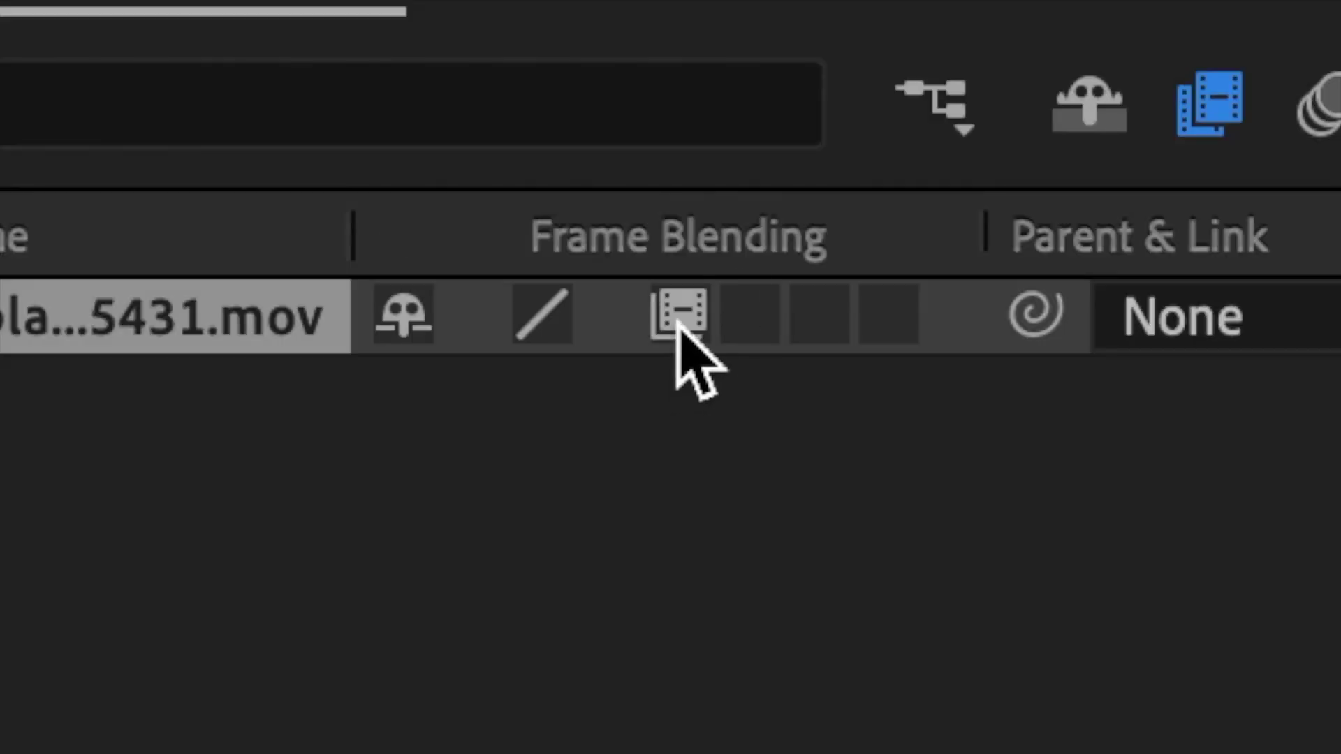
pyautogui.click(676, 321)
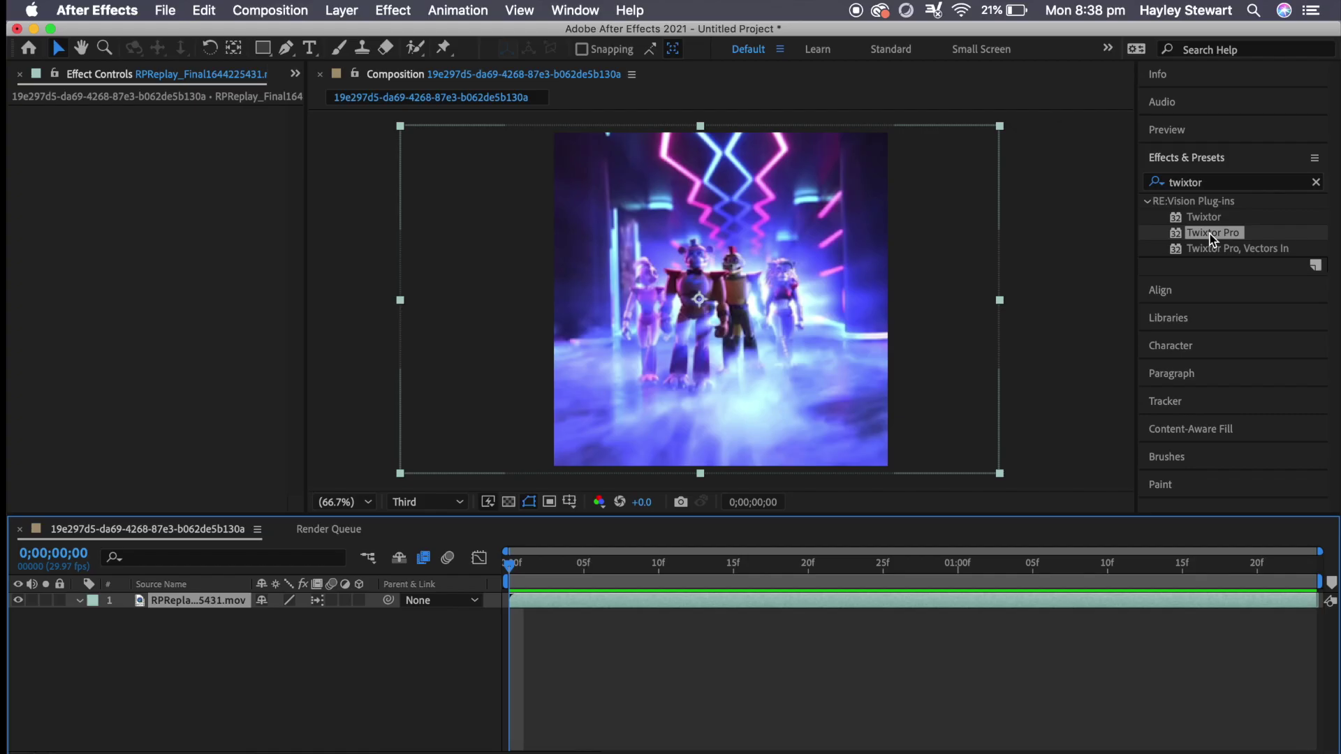
pyautogui.moveTo(1212, 233); pyautogui.dragTo(588, 605)
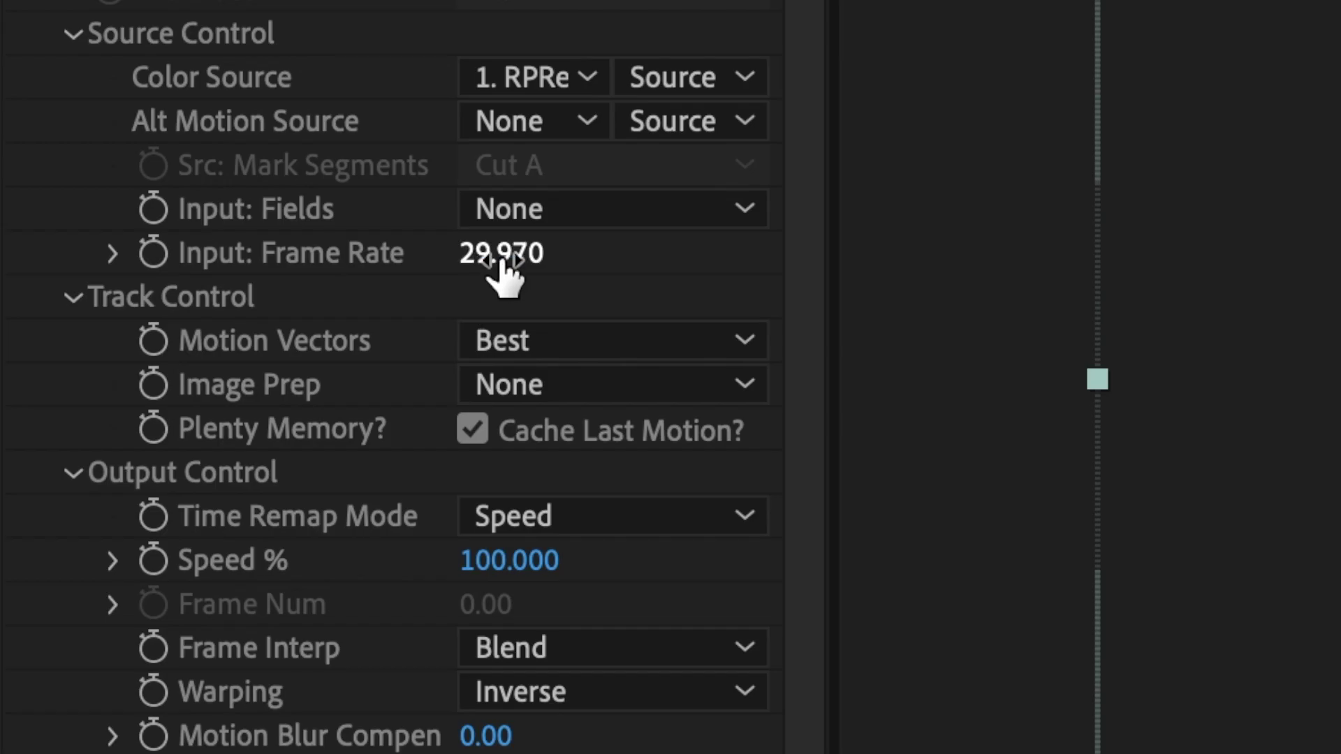
# - Set Twixtor Pro's input frame rate to 23.900
pyautogui.click(500, 258)
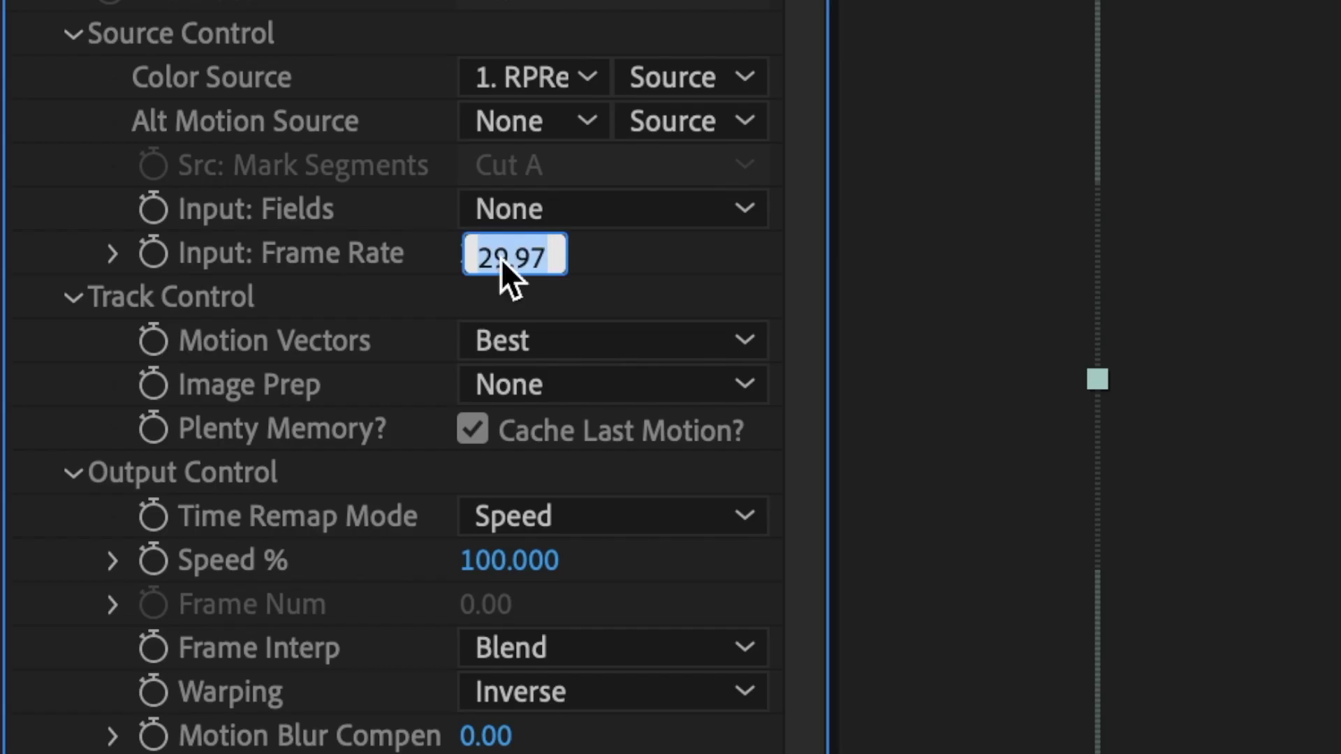
pyautogui.press('BackSpace')
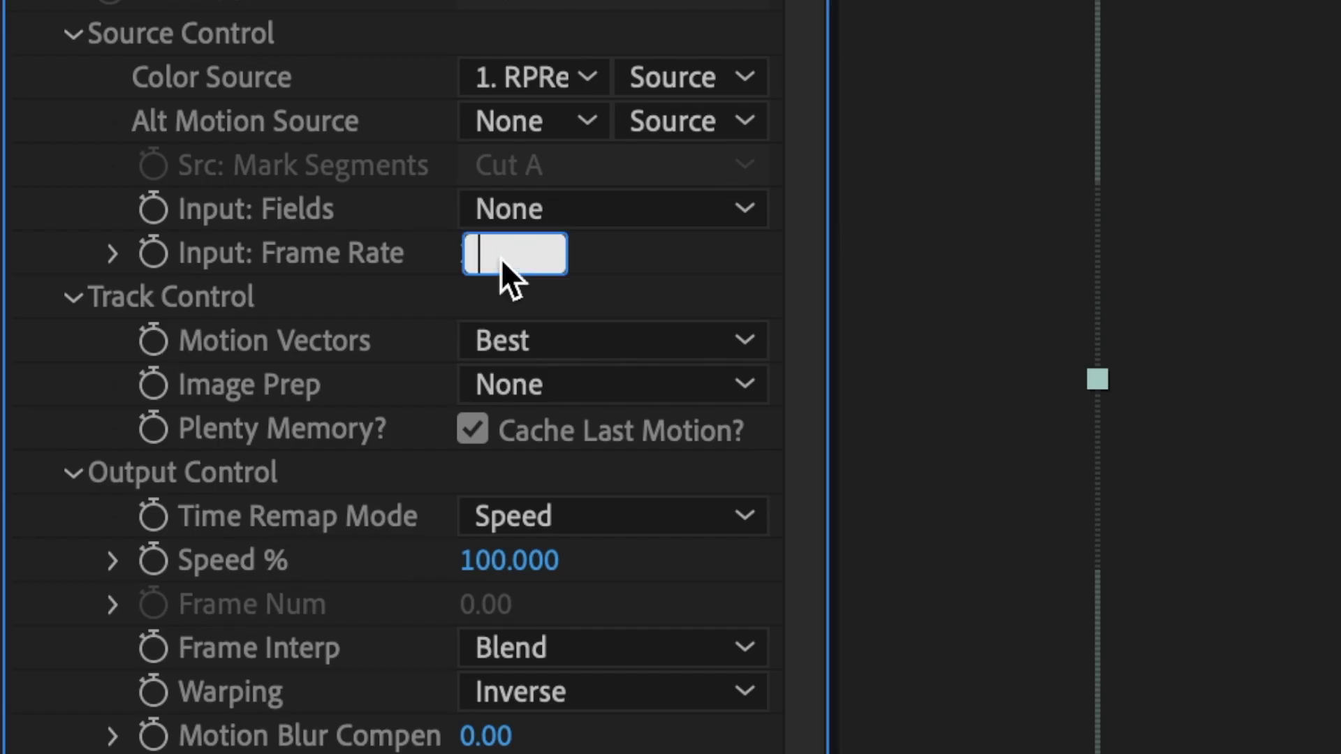
pyautogui.write('23.900')
pyautogui.press('Return')
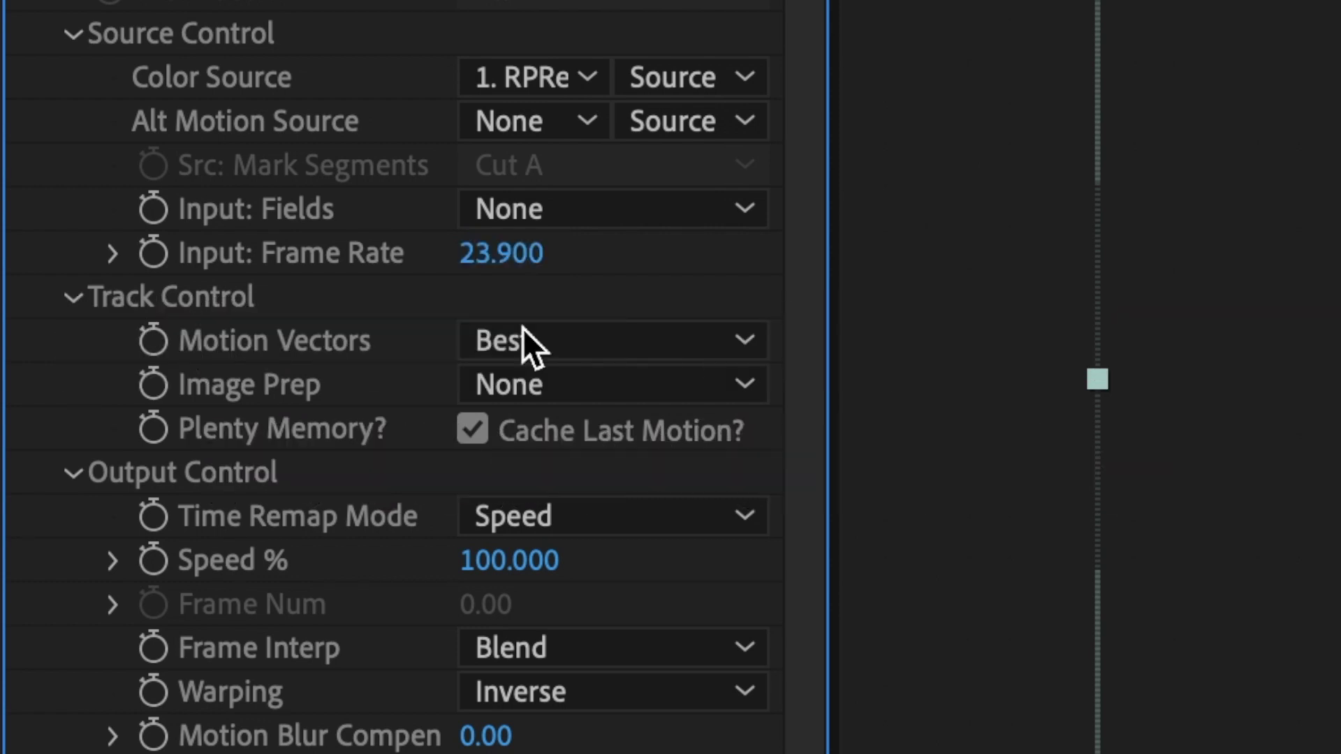
# - Choose Contrast/Edge Enhance, Motion Weighted Blend and Inverse w/ Smart Blend warping, and make Speed % animatable
pyautogui.click(537, 377)
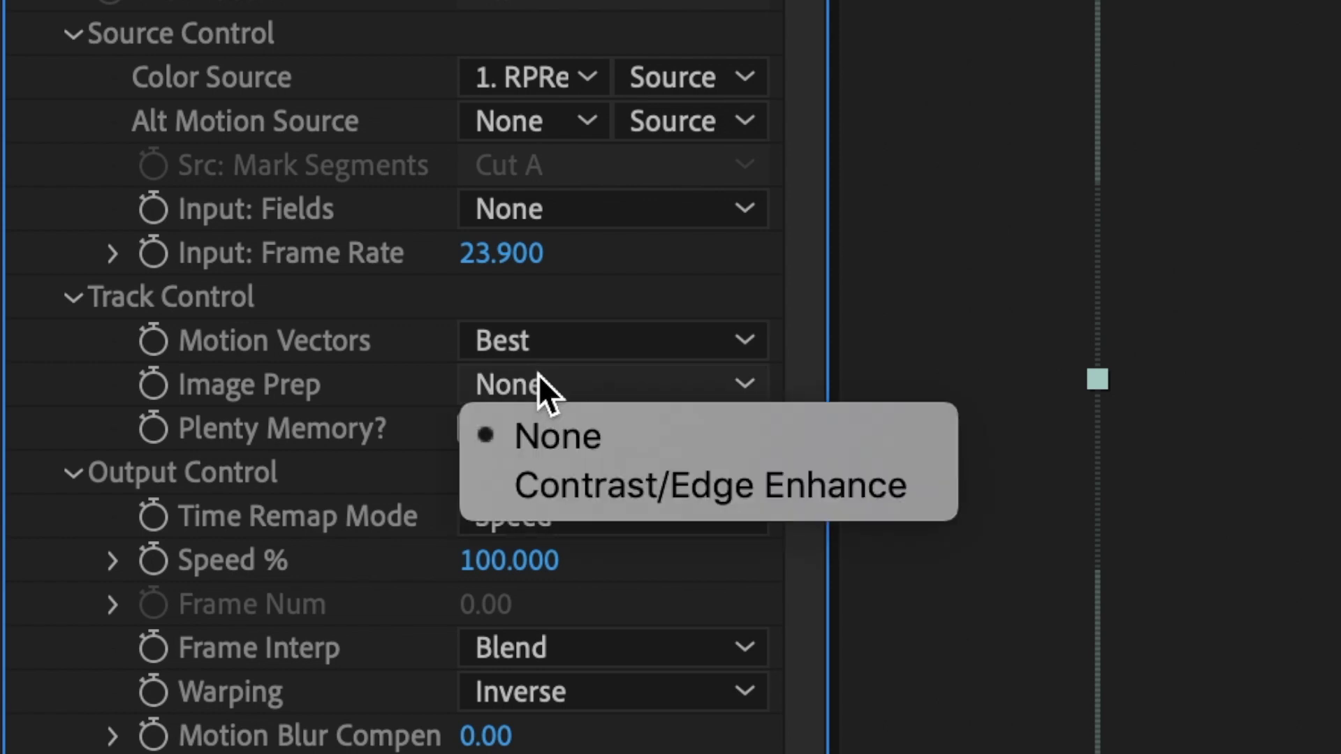
pyautogui.click(565, 468)
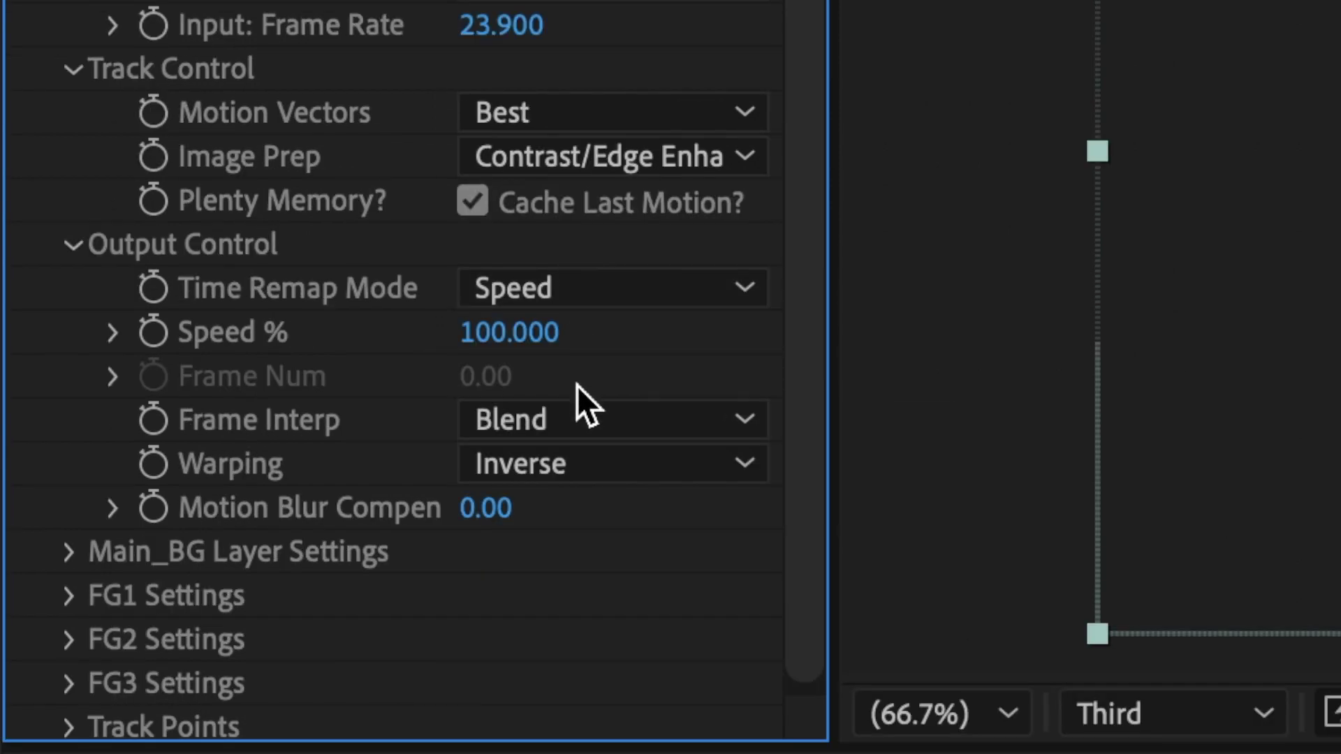
pyautogui.click(577, 414)
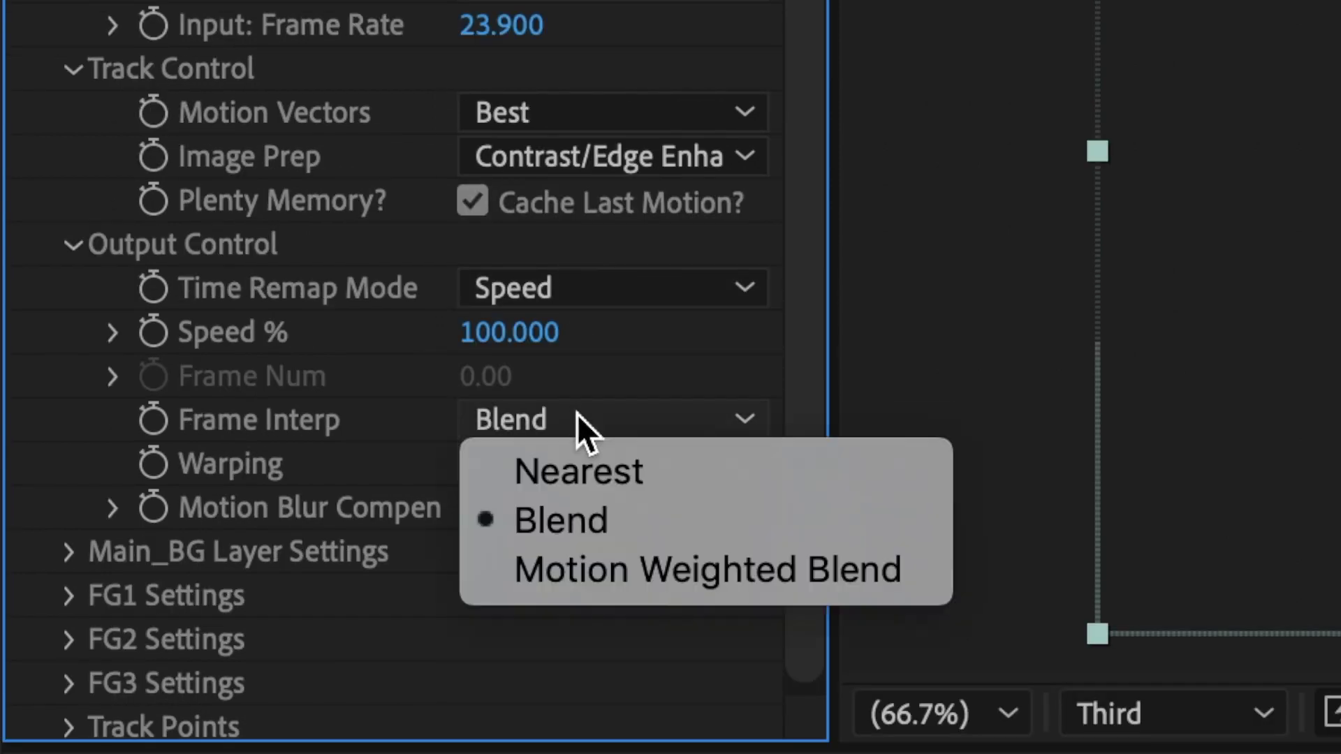
pyautogui.click(598, 554)
pyautogui.click(574, 468)
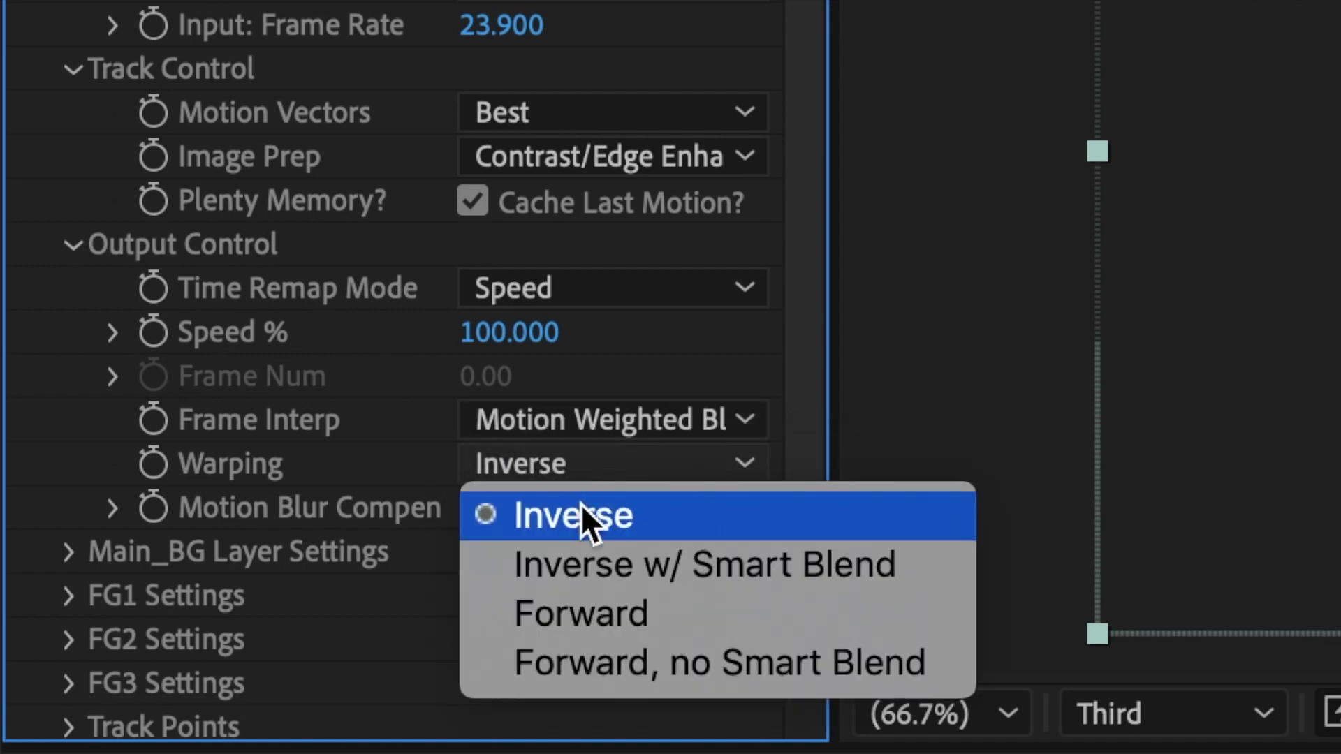
pyautogui.click(589, 563)
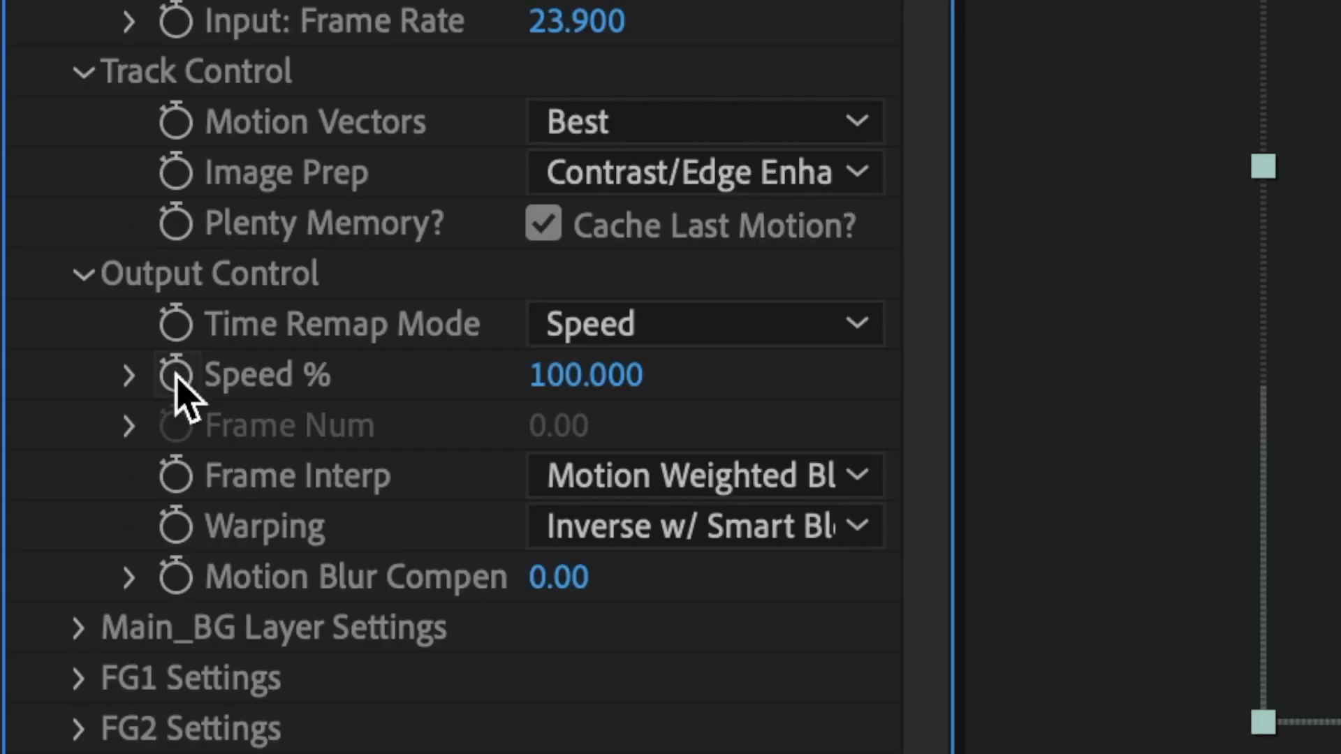
pyautogui.click(55, 365)
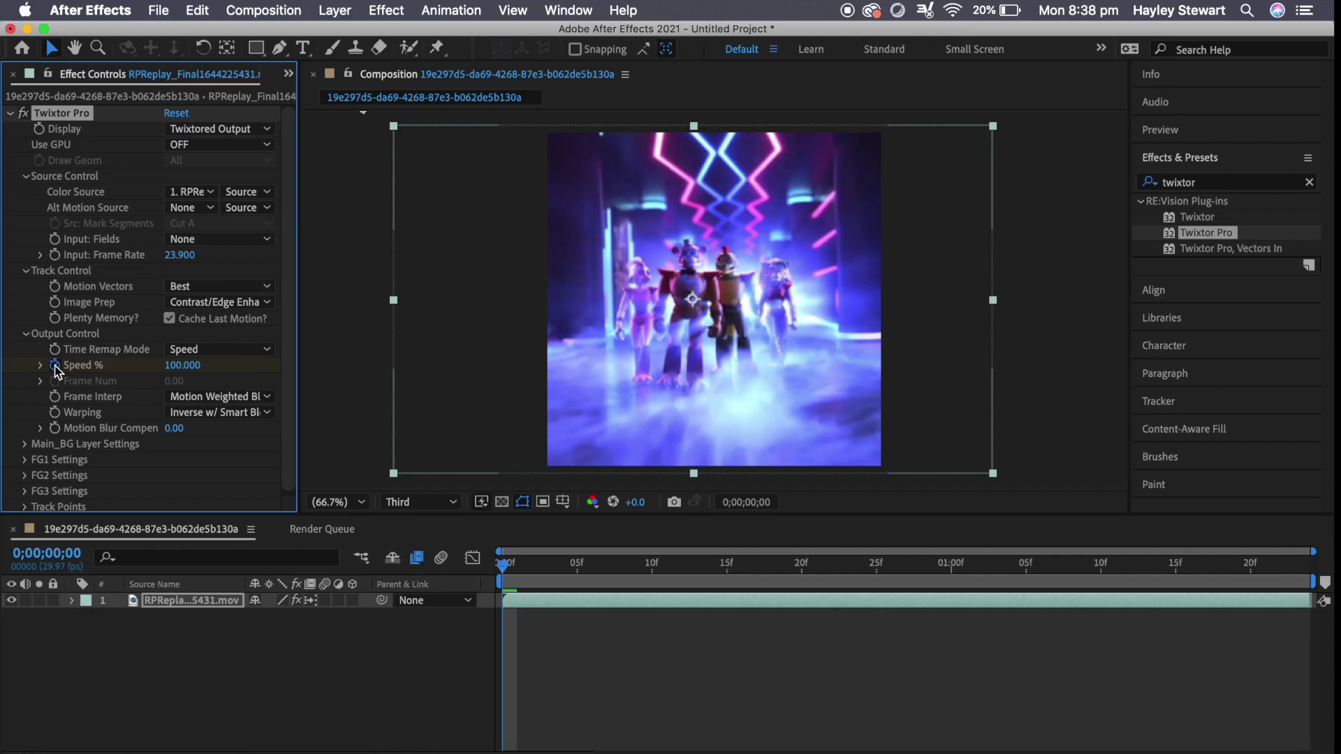
# - Key Speed % at 40 on frame 0 and 330 on the next frame
pyautogui.press('u')
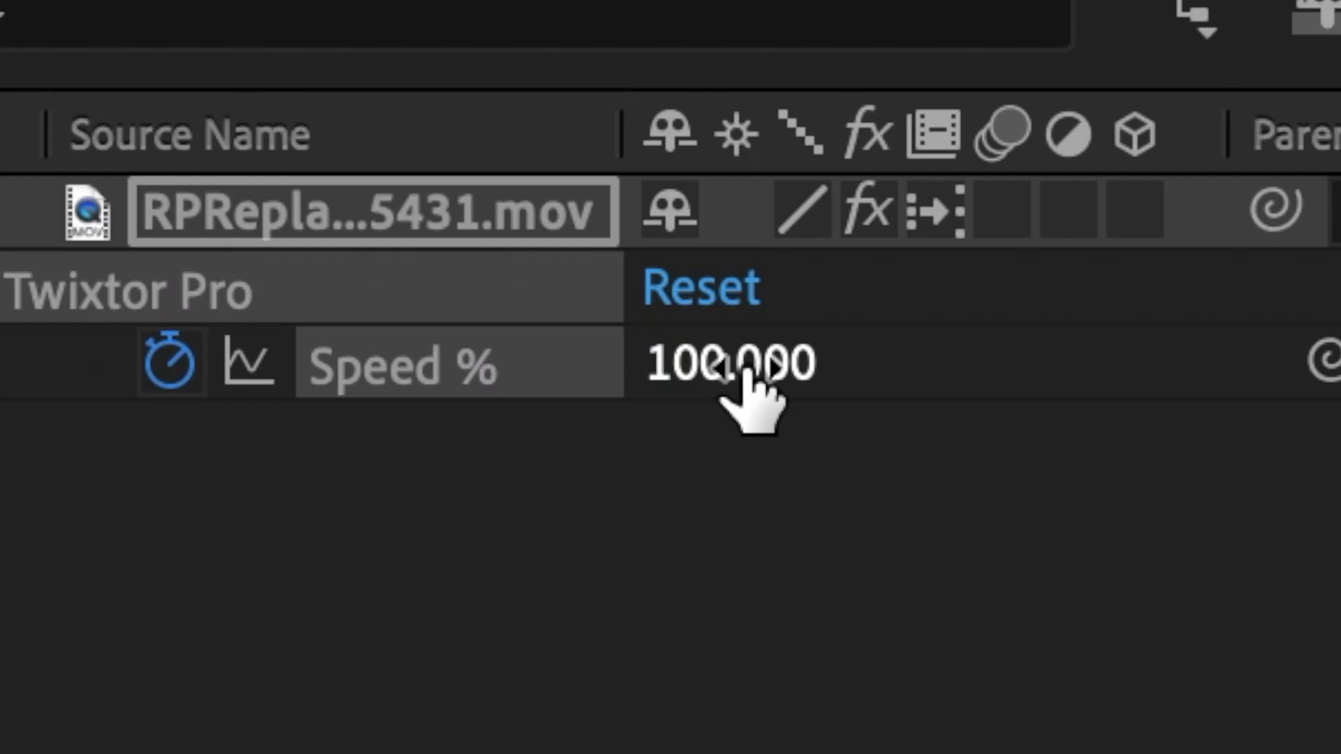
pyautogui.click(271, 634)
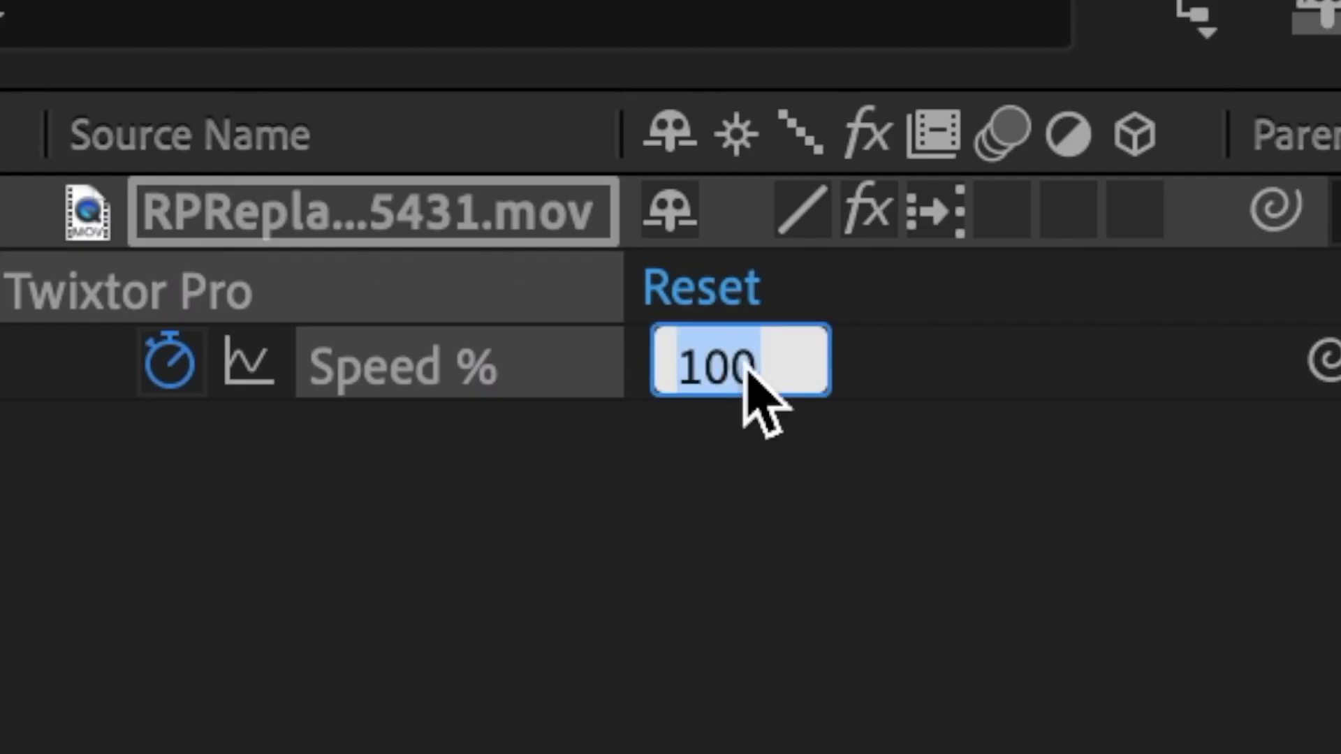
pyautogui.write('40')
pyautogui.press('Return')
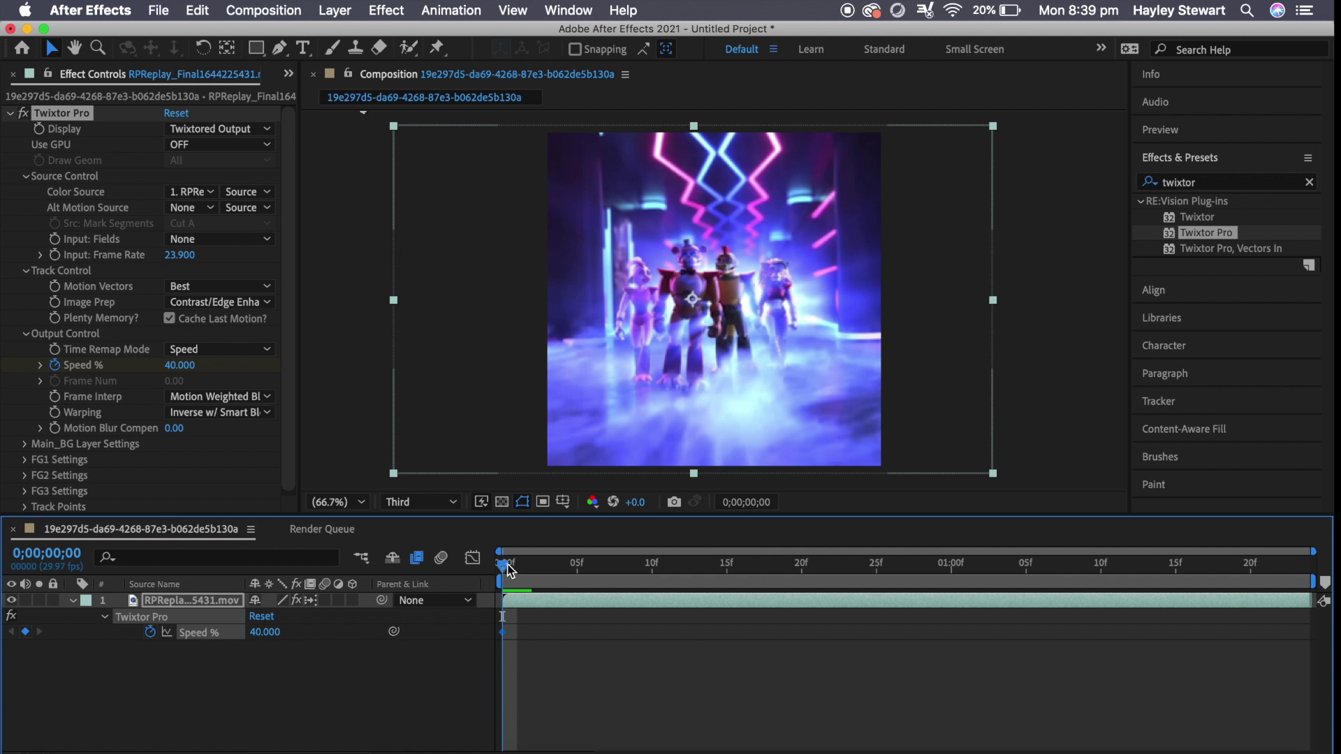
pyautogui.moveTo(509, 570); pyautogui.dragTo(517, 570)
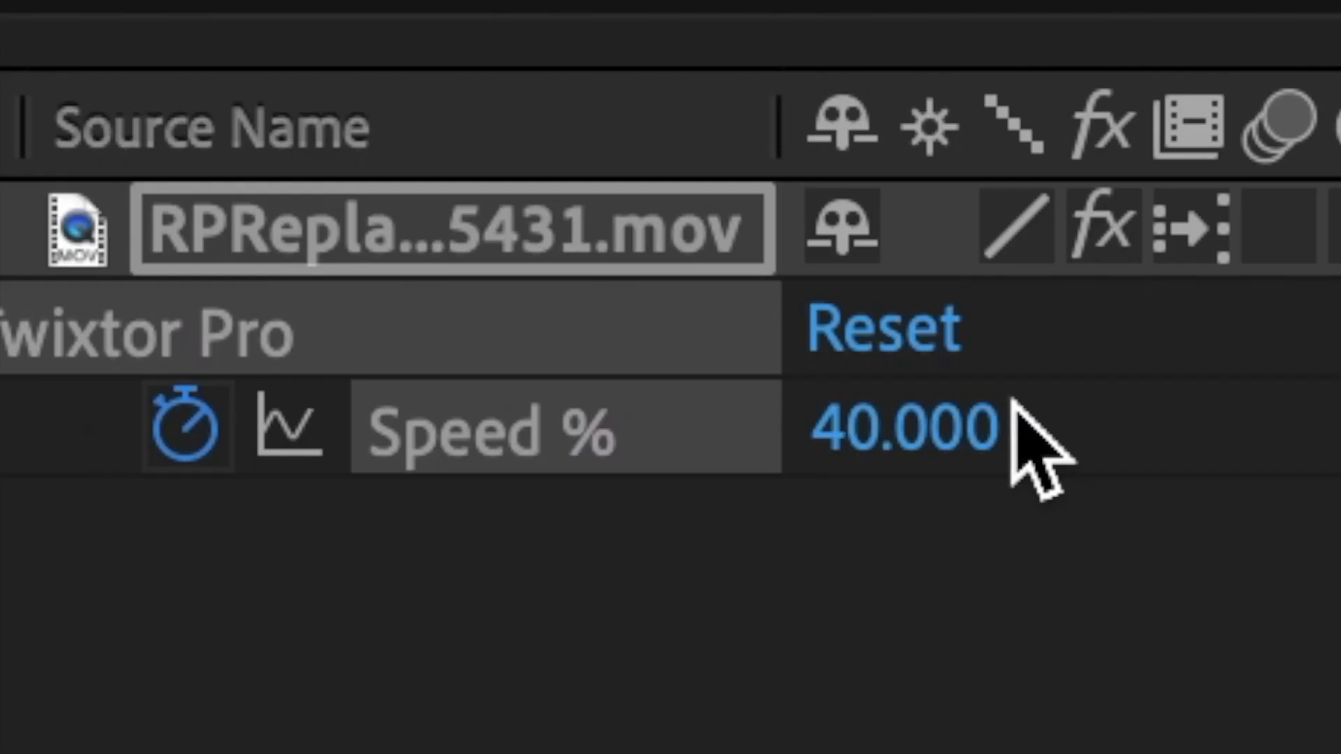
pyautogui.click(276, 635)
pyautogui.press('BackSpace')
pyautogui.write('330')
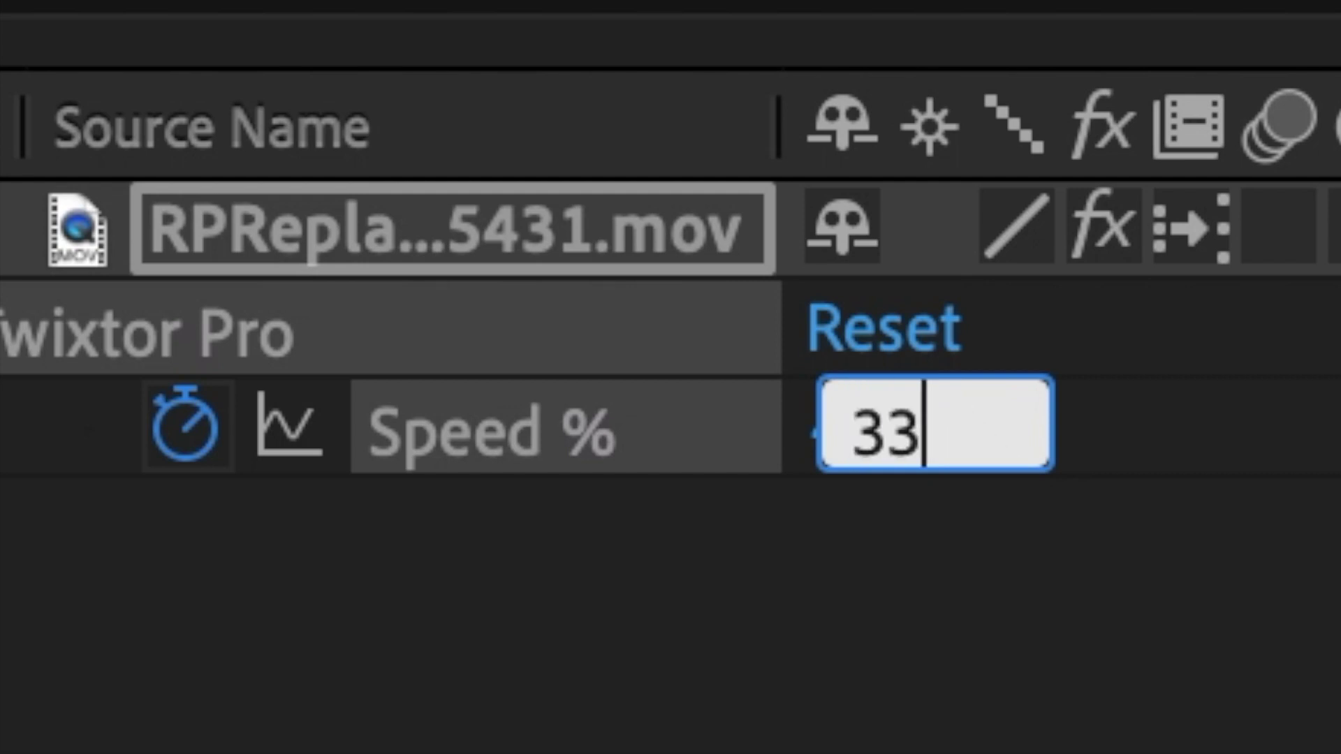
pyautogui.press('Return')
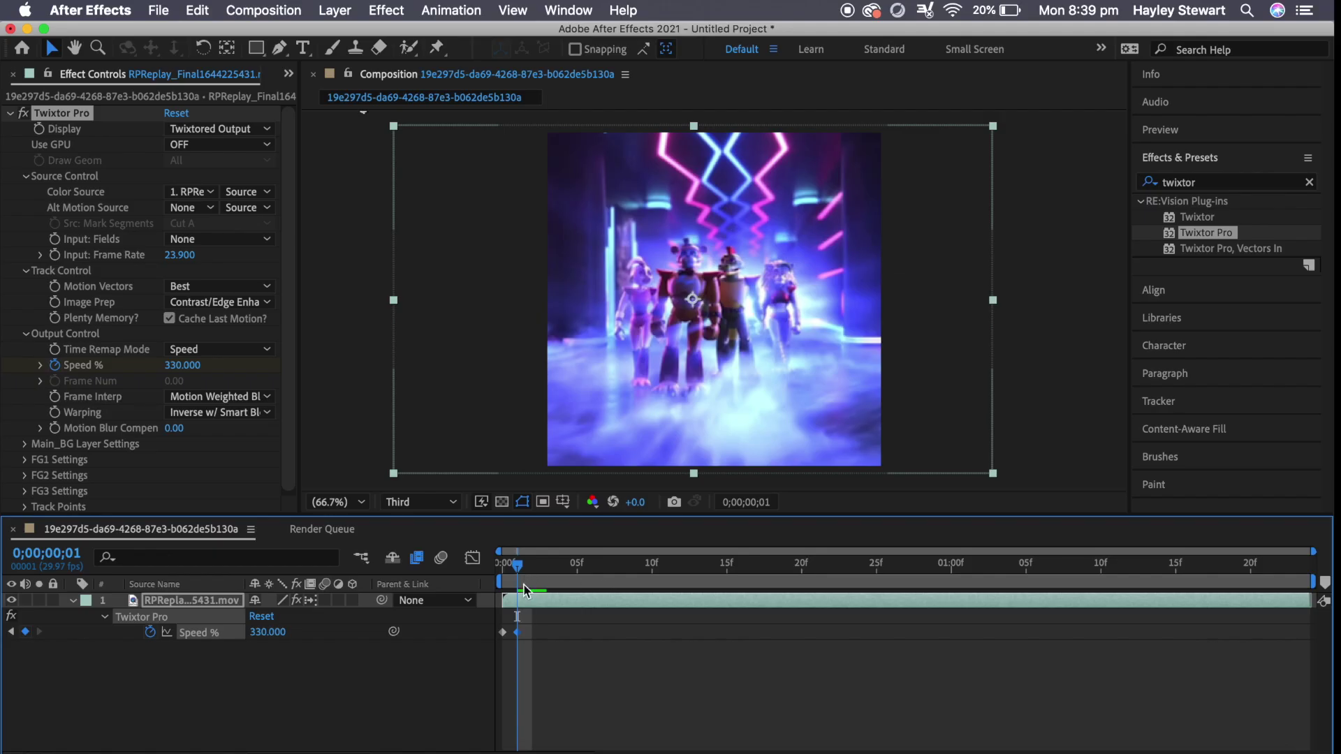
pyautogui.moveTo(521, 640)
pyautogui.press('pagedown')
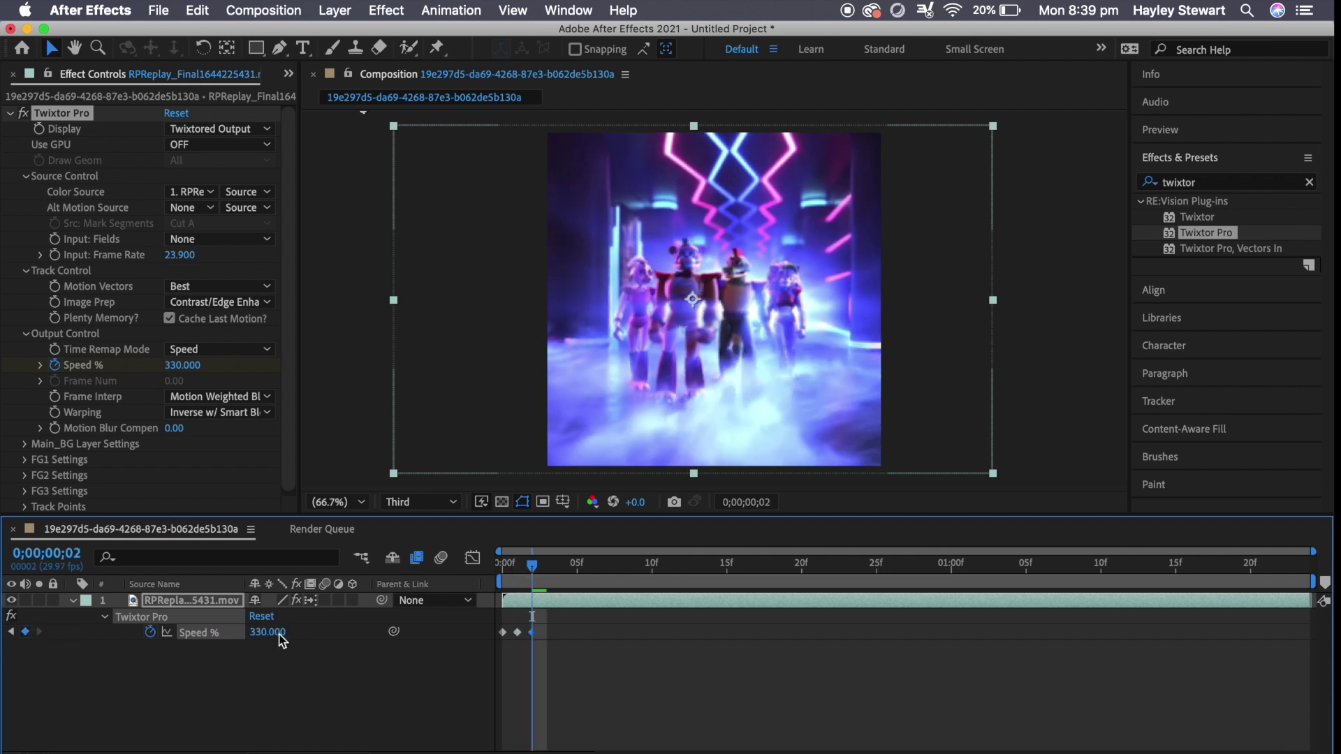
# - Key Speed % at 40, then 330 around frame 13 and back to 40 one frame later
pyautogui.click(278, 634)
pyautogui.press('Return')
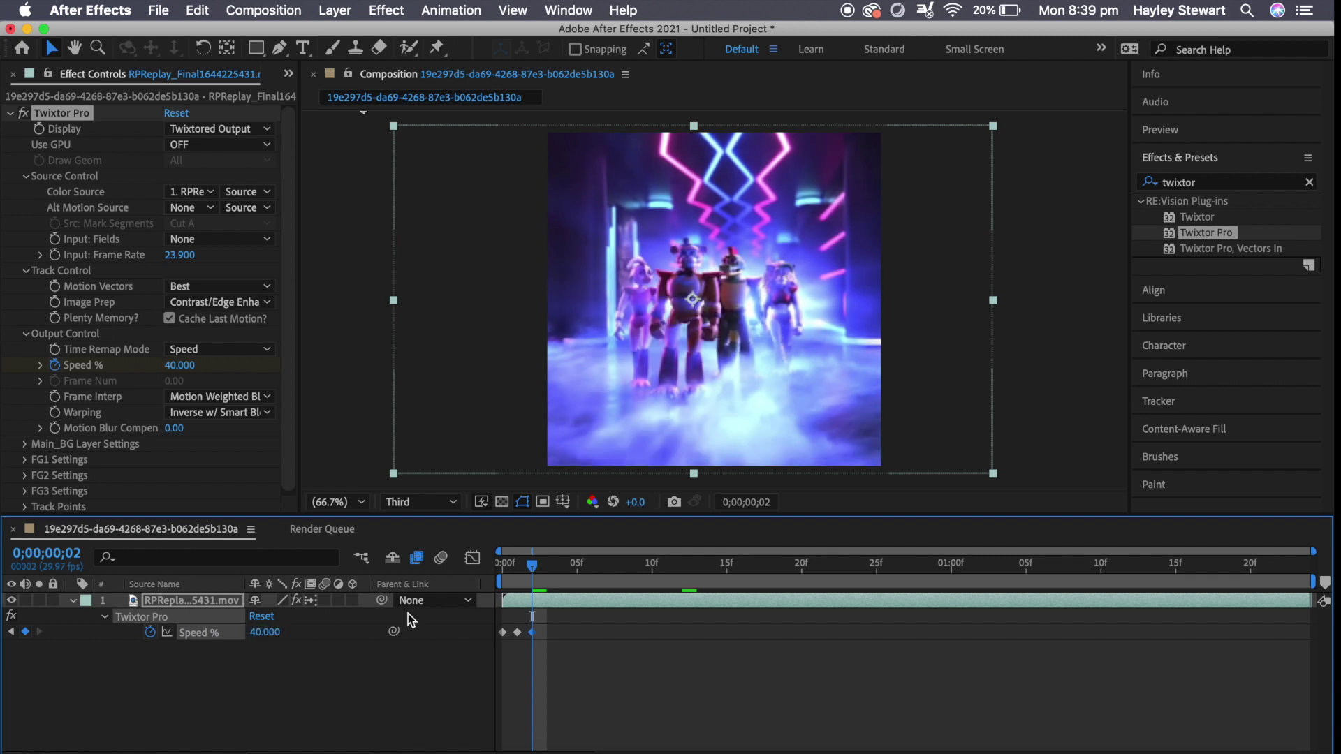
pyautogui.moveTo(532, 579); pyautogui.dragTo(711, 572)
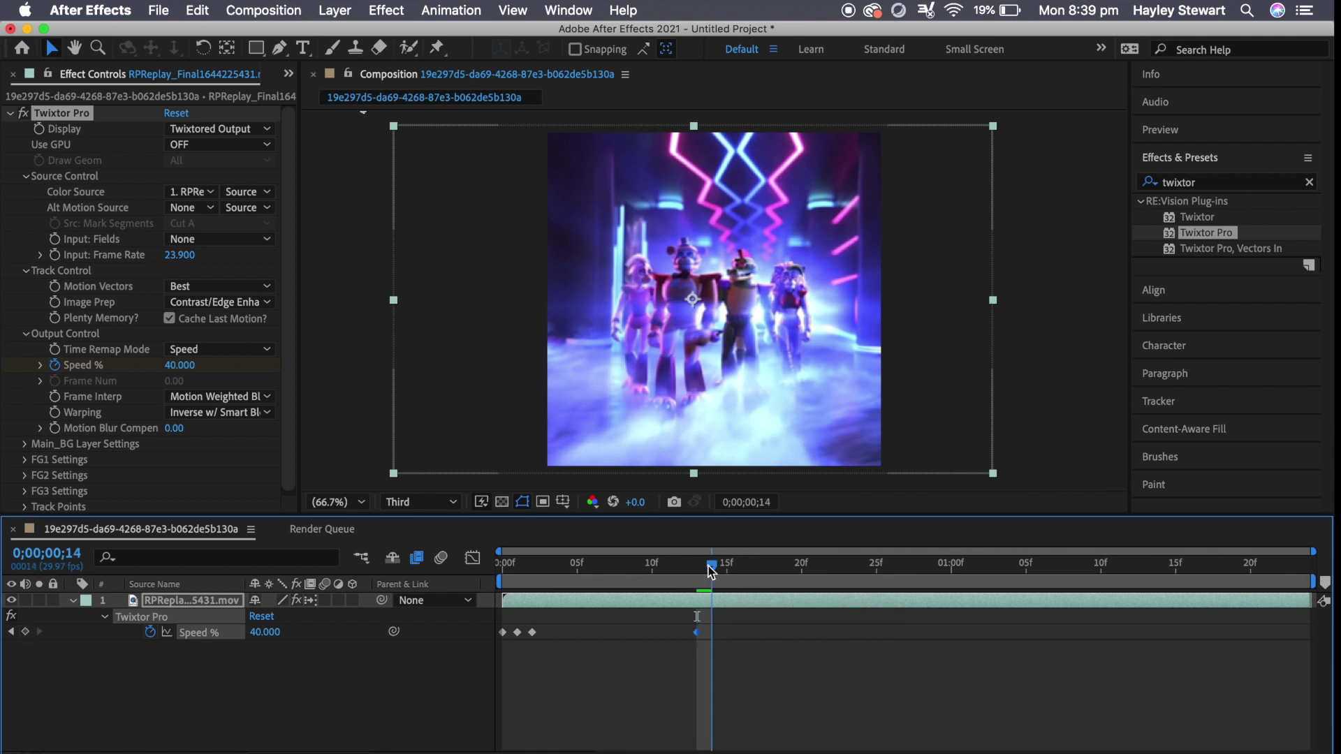
pyautogui.click(25, 632)
pyautogui.click(266, 632)
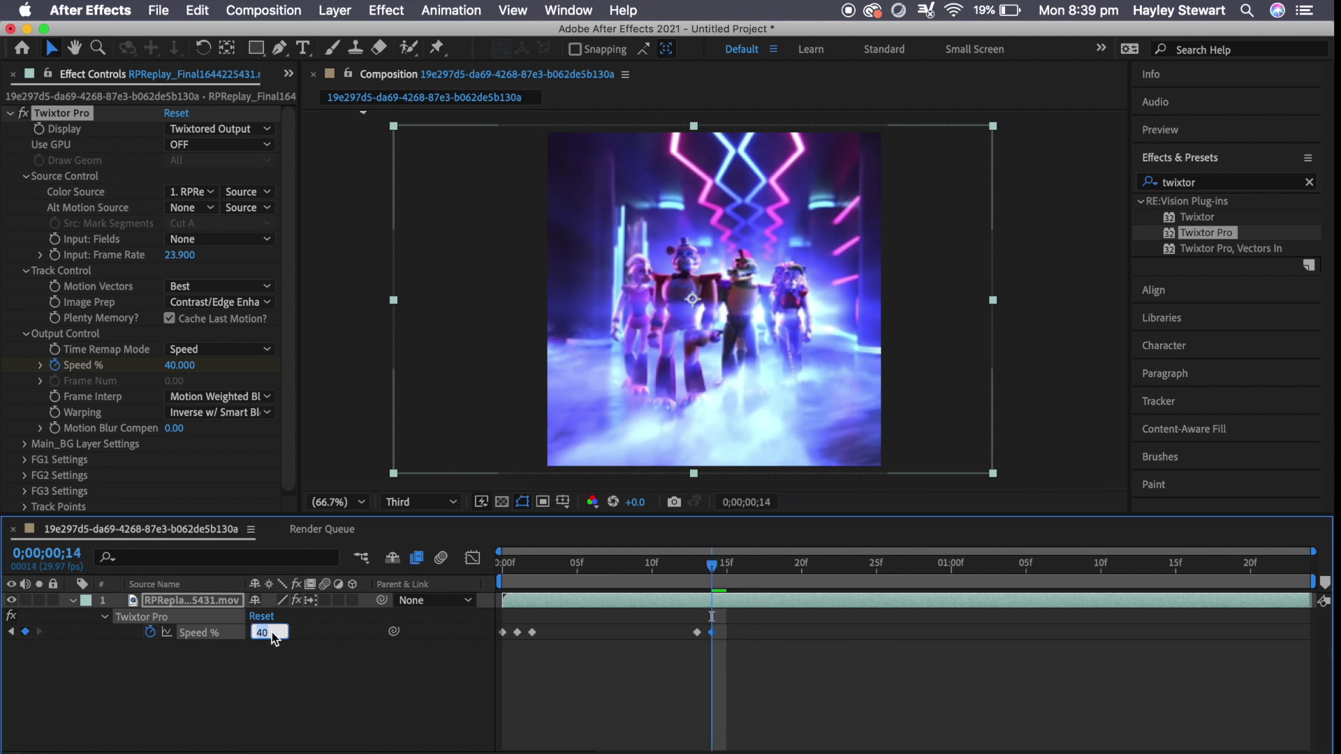
pyautogui.write('330')
pyautogui.press('Return')
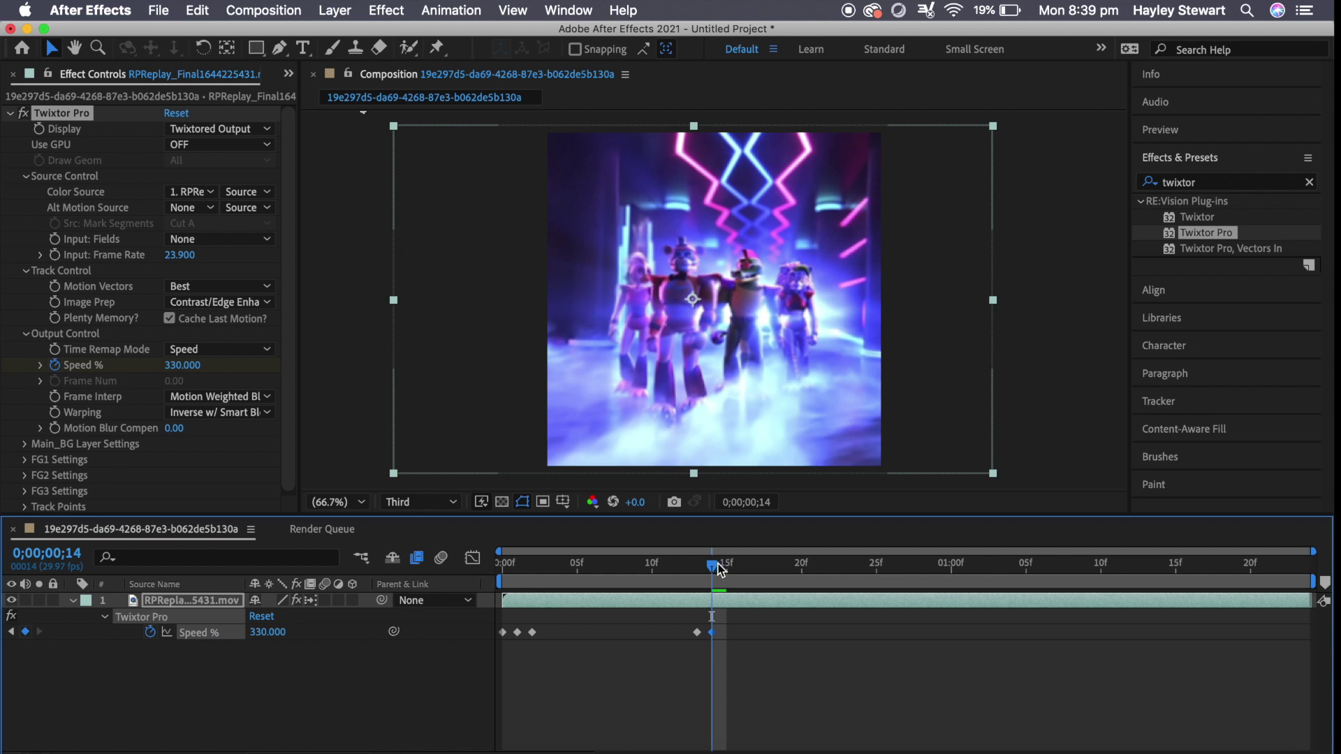
pyautogui.moveTo(718, 567); pyautogui.dragTo(733, 567)
pyautogui.click(257, 633)
pyautogui.write('40')
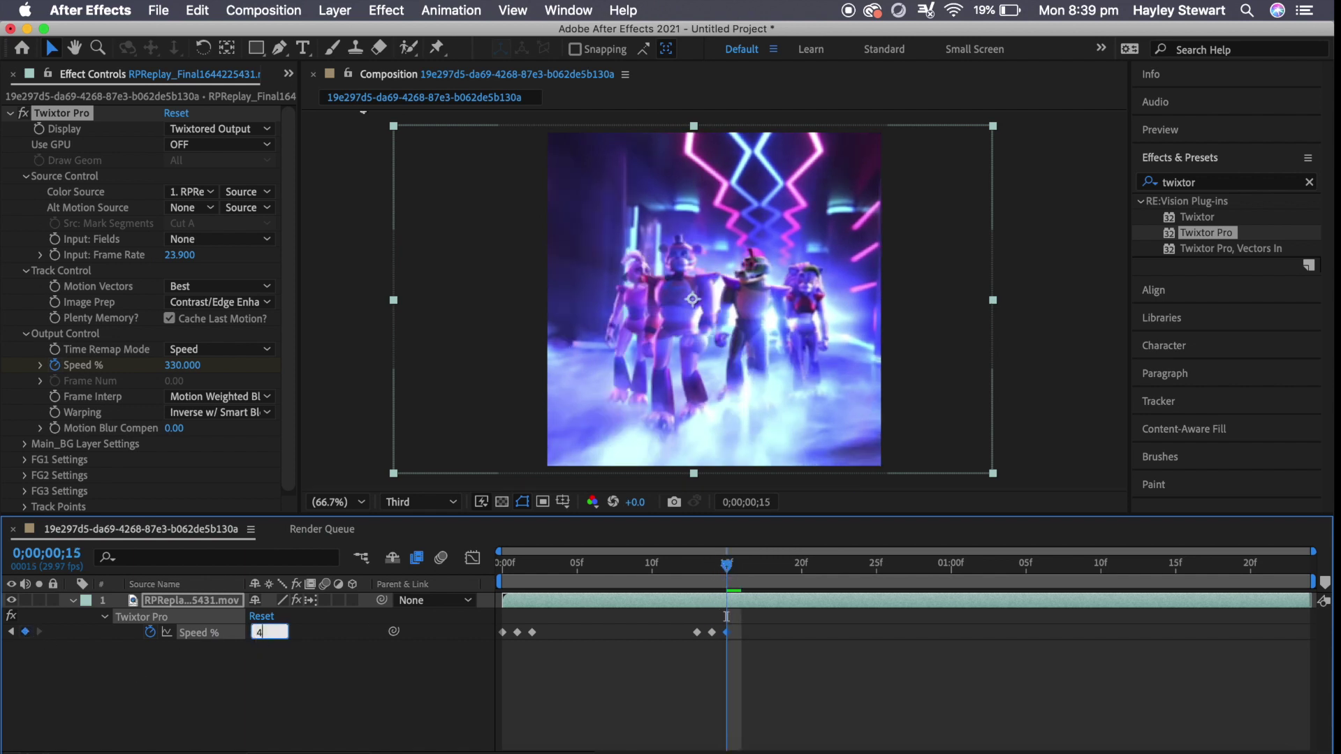
pyautogui.press('Return')
# - Add Speed % keyframes at one second, with 330 at 1;01 and 40 at 1;02
pyautogui.moveTo(727, 569); pyautogui.dragTo(950, 567)
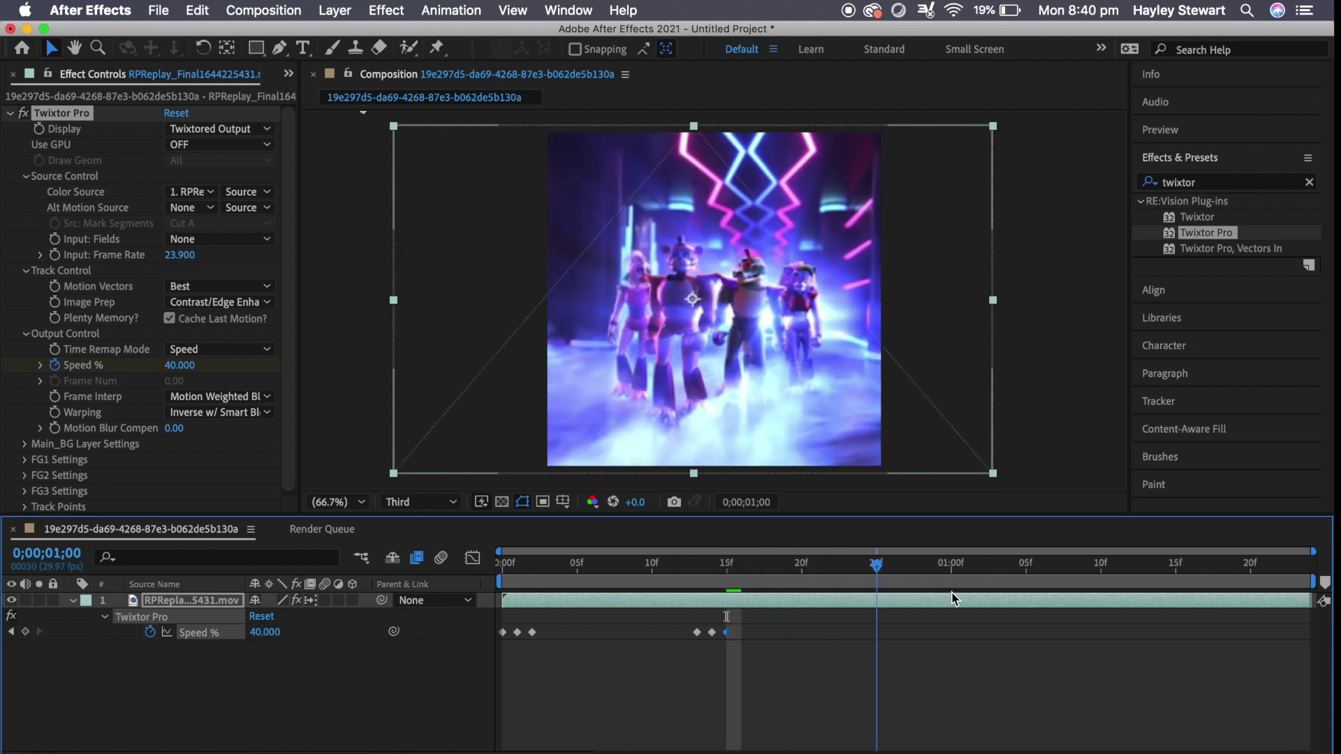
pyautogui.click(25, 631)
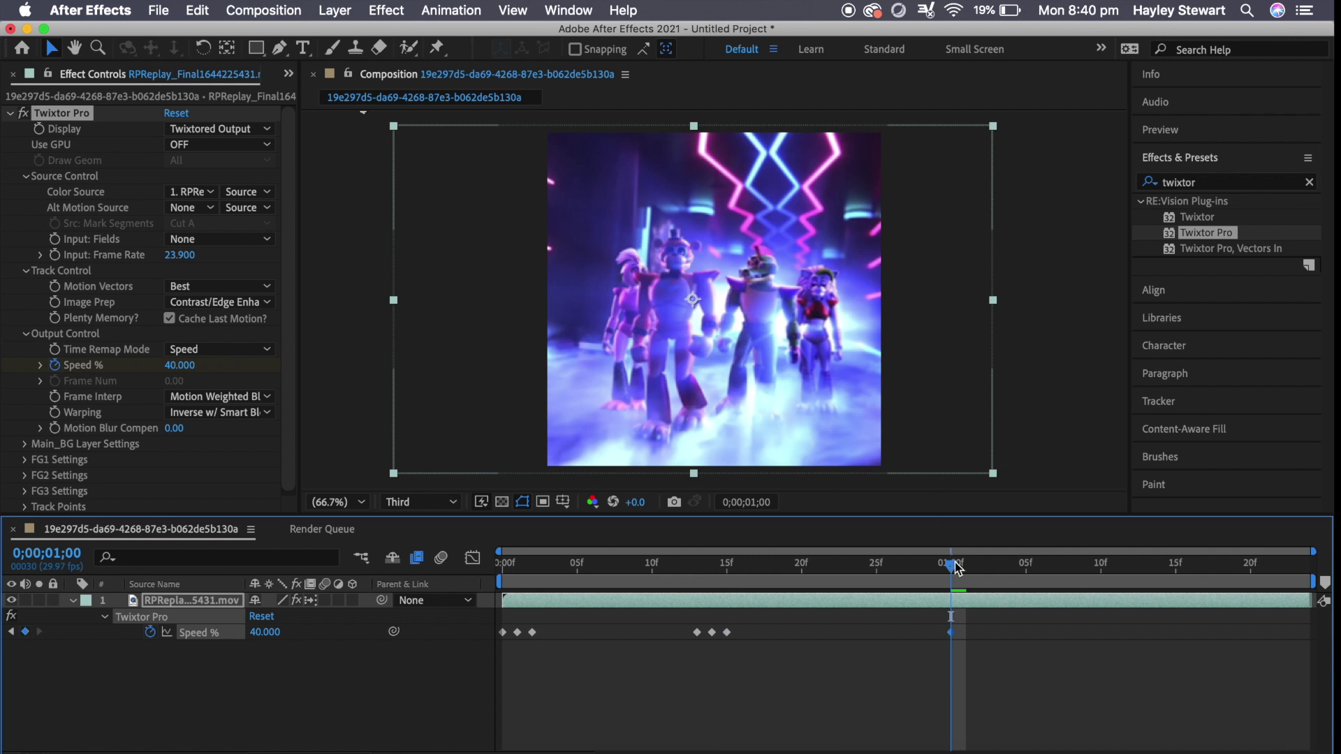
pyautogui.press('pagedown')
pyautogui.click(25, 632)
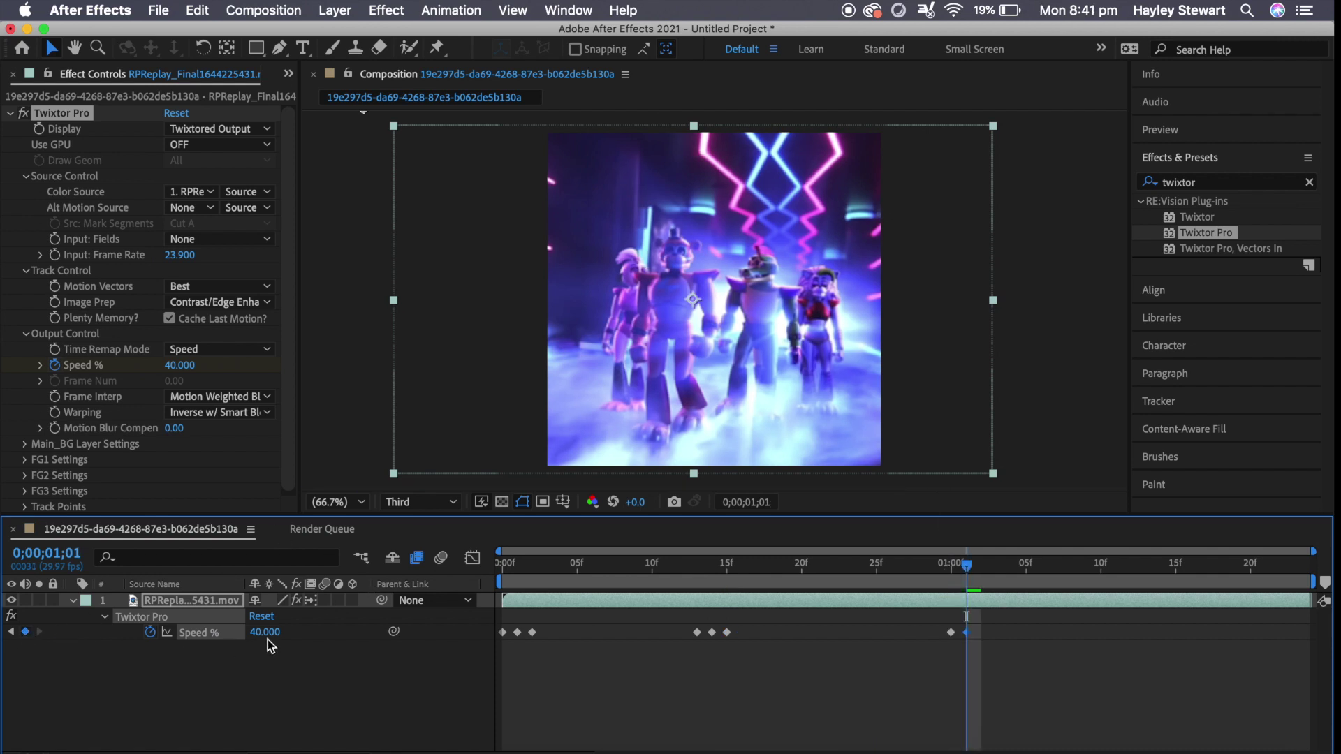
pyautogui.click(267, 636)
pyautogui.press('Return')
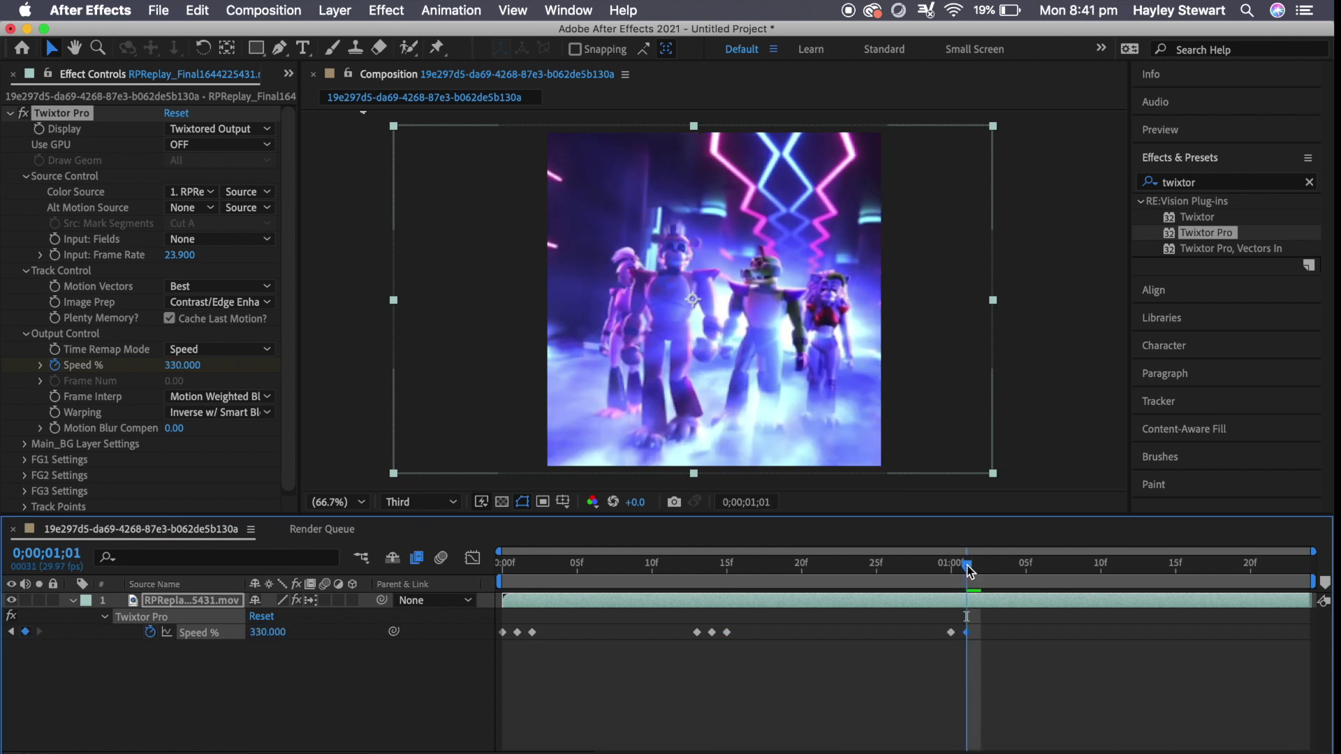
pyautogui.moveTo(967, 569); pyautogui.dragTo(980, 564)
pyautogui.click(26, 633)
pyautogui.click(268, 633)
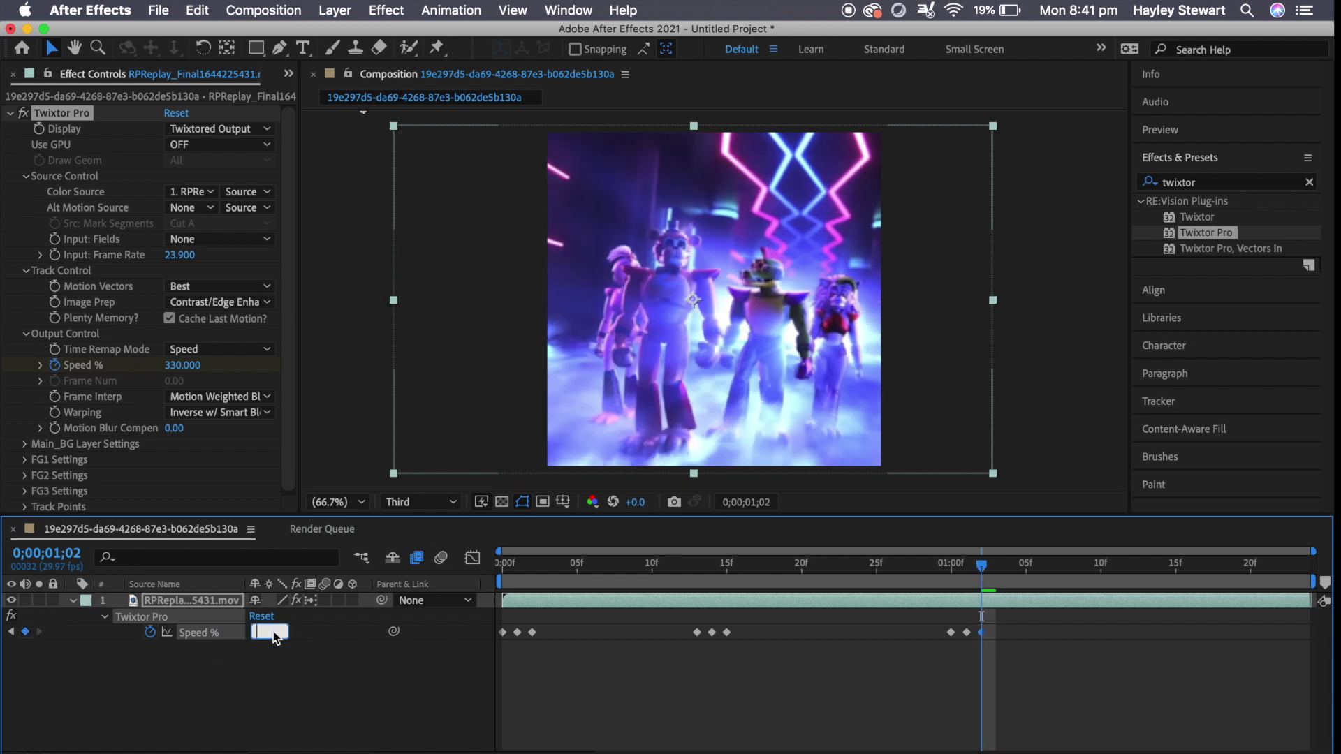
pyautogui.write('40')
pyautogui.press('Return')
# - Key Speed % at 330 around 1;12–1;13 and 40 at 1;14, then preview the ramps
pyautogui.moveTo(981, 565); pyautogui.dragTo(1145, 566)
pyautogui.click(25, 632)
pyautogui.click(25, 632)
pyautogui.click(264, 632)
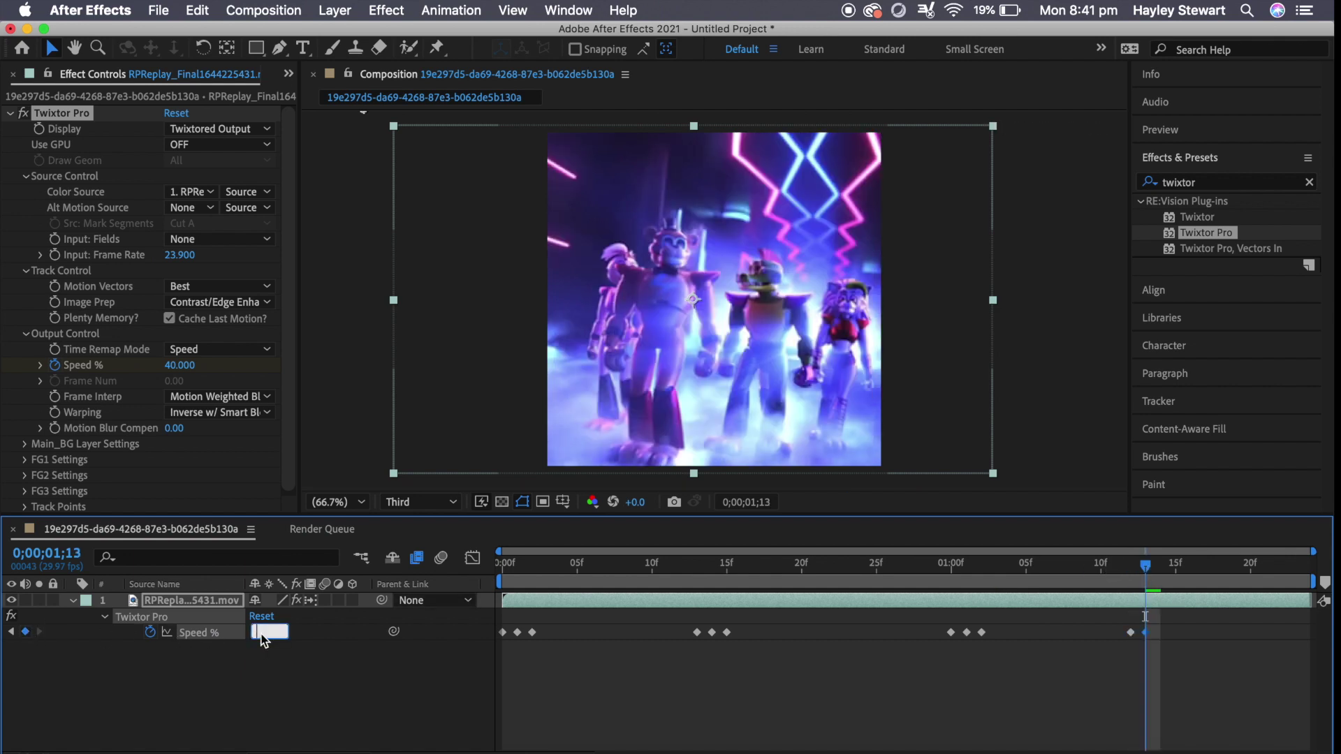
pyautogui.write('330')
pyautogui.press('Return')
pyautogui.moveTo(1144, 573); pyautogui.dragTo(1160, 571)
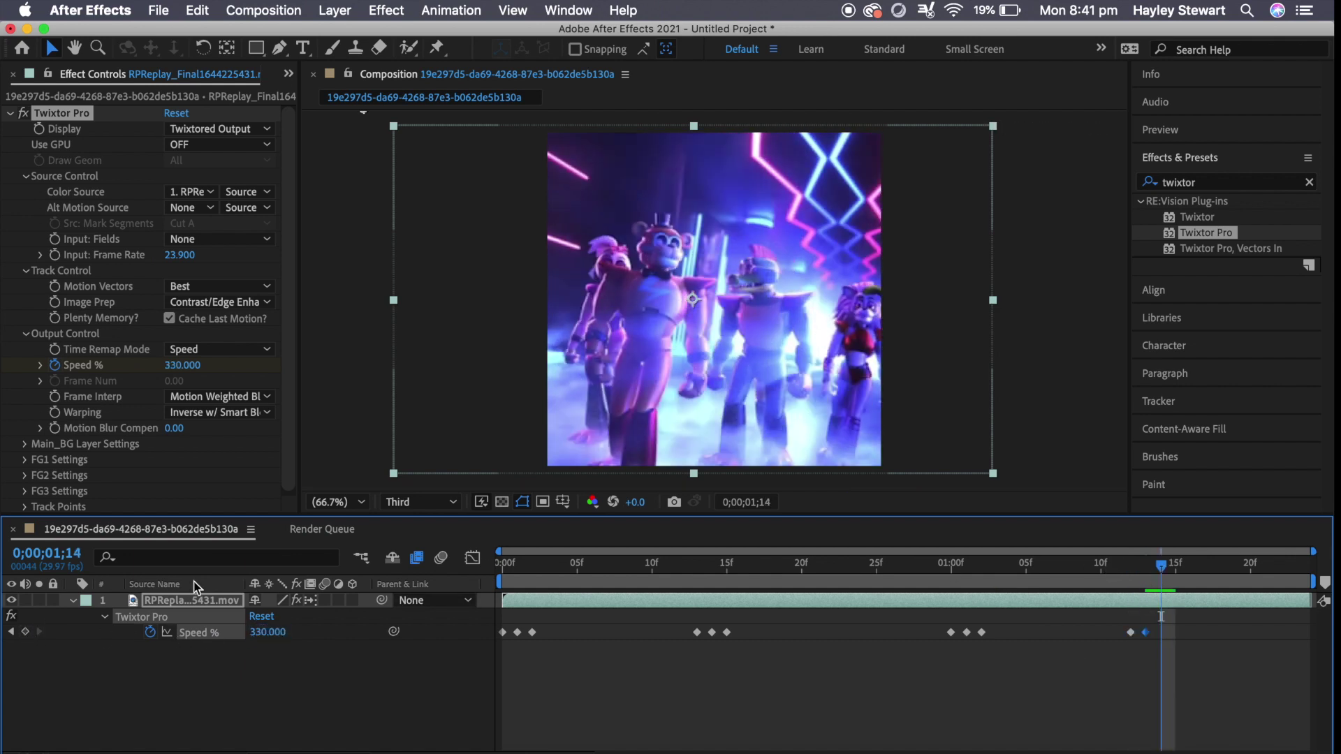
pyautogui.click(264, 632)
pyautogui.write('40')
pyautogui.press('Return')
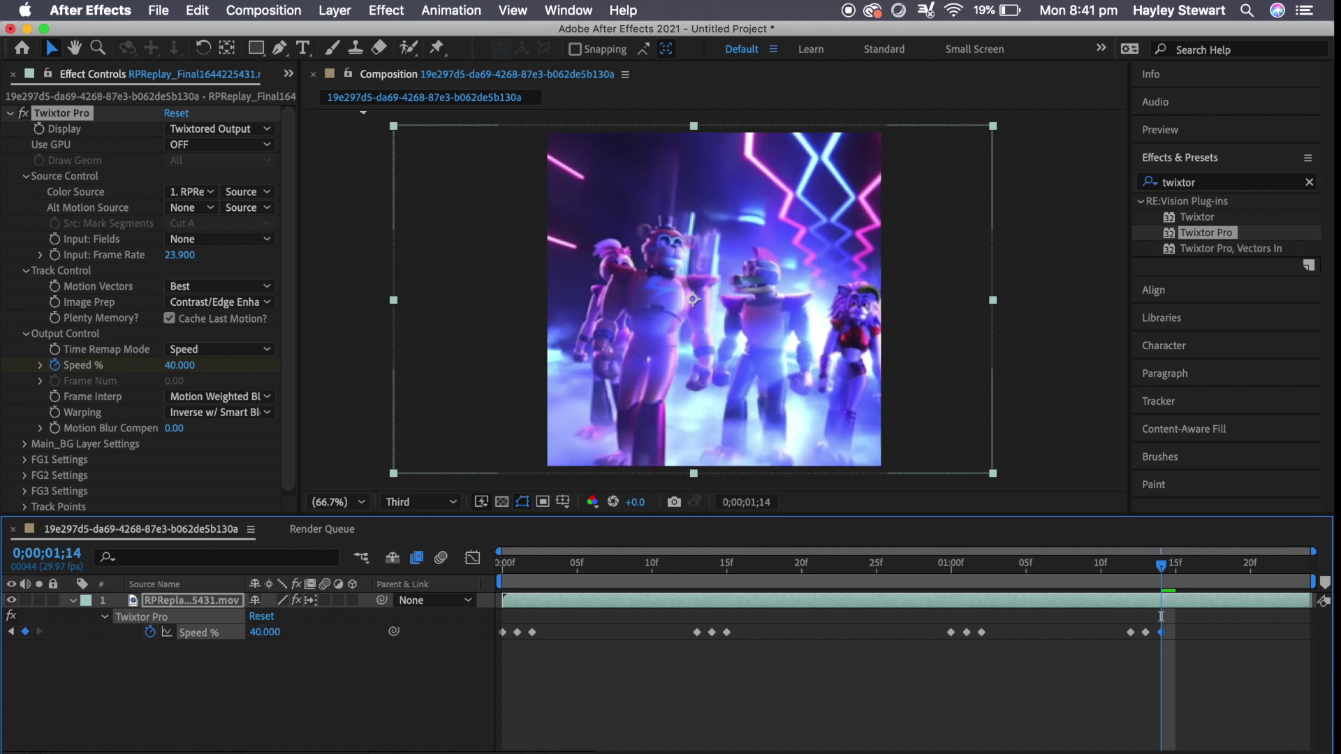
pyautogui.press('space')
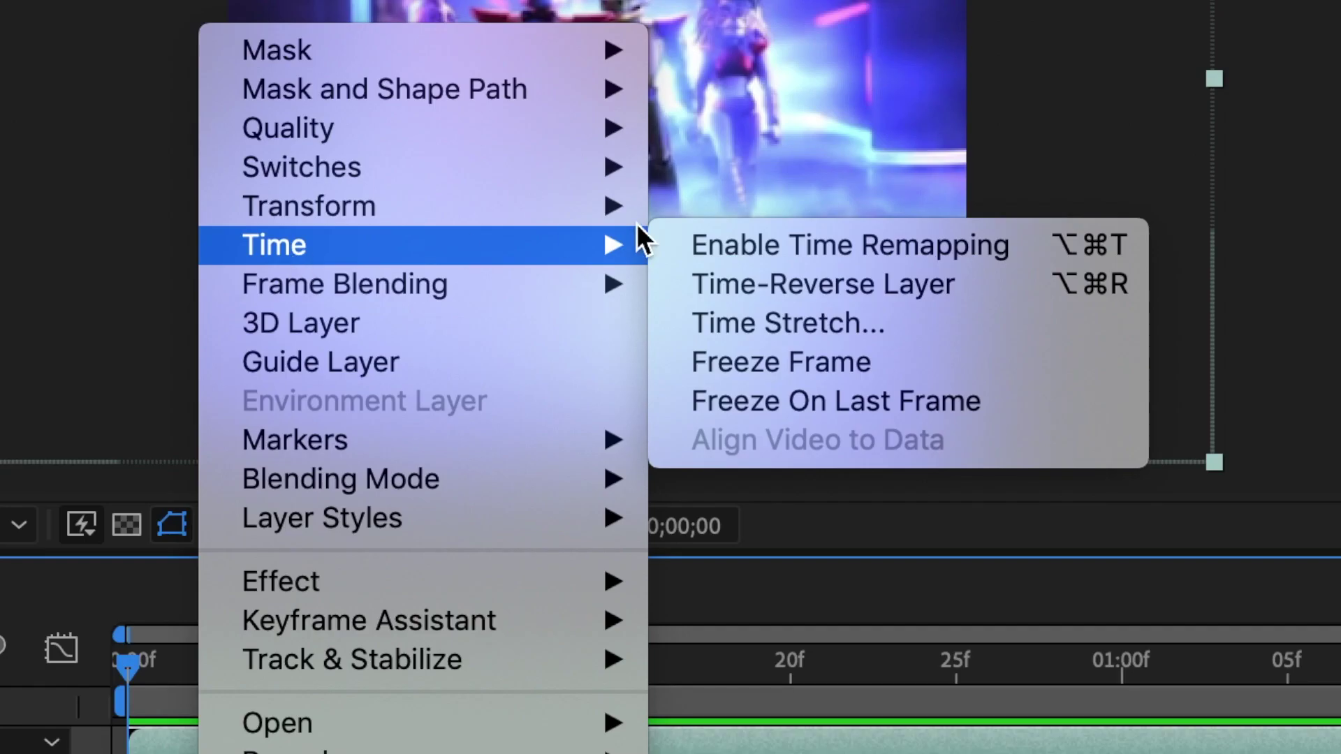
# - Enable Time Remapping on the .mov clip layer
pyautogui.click(802, 432)
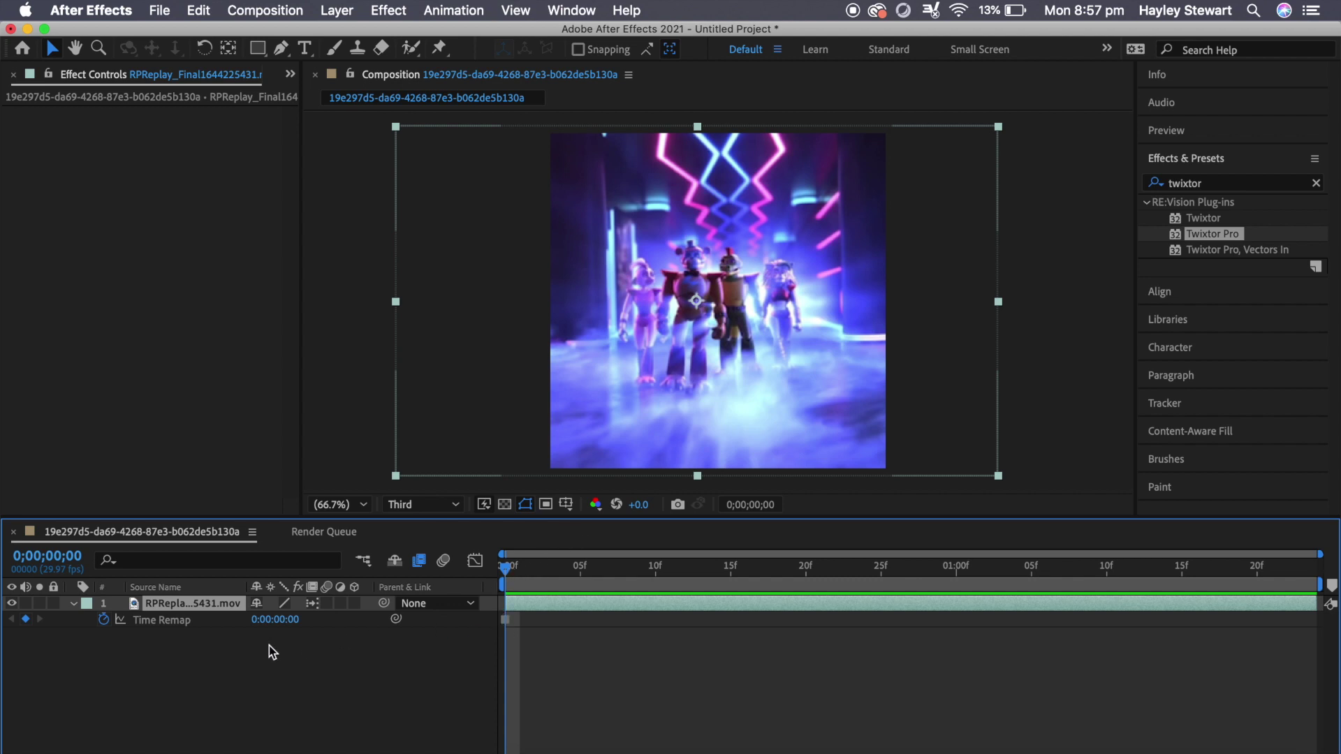
# - Key Time Remap at 0;00;00;13, 0;00;01;00 and 0;00;01;23, remapped to 0:00:00:26, 0:00:00:51 and 0:00:01:15
pyautogui.moveTo(504, 568); pyautogui.dragTo(699, 580)
pyautogui.click(26, 619)
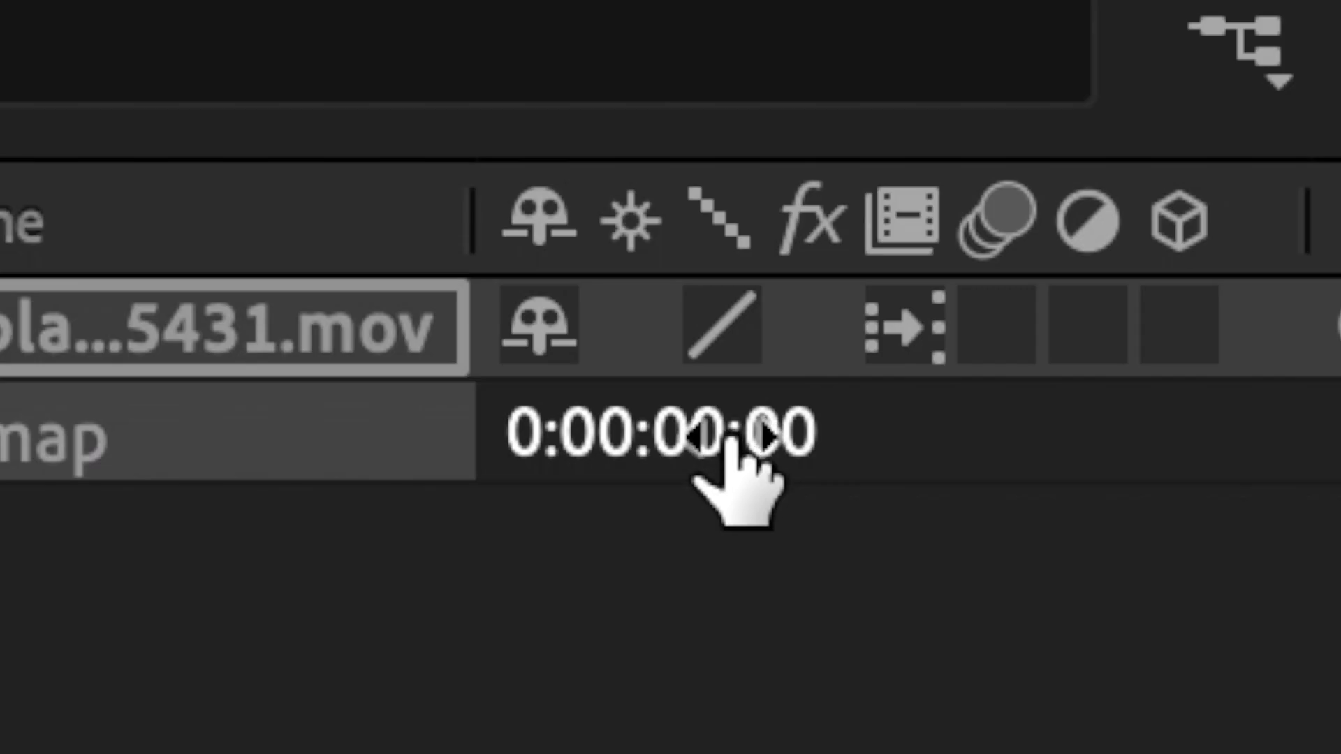
pyautogui.moveTo(284, 620); pyautogui.dragTo(290, 621)
pyautogui.moveTo(756, 459); pyautogui.dragTo(936, 485)
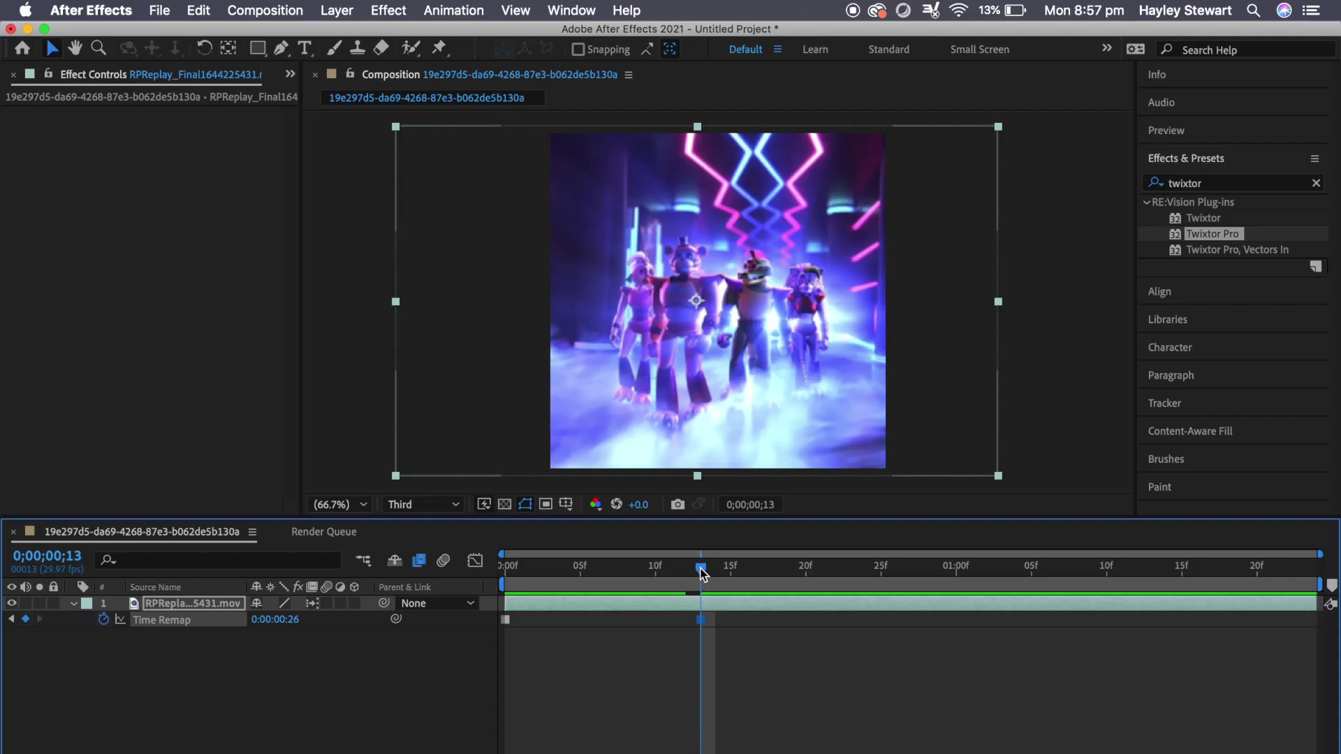
pyautogui.moveTo(701, 573); pyautogui.dragTo(956, 576)
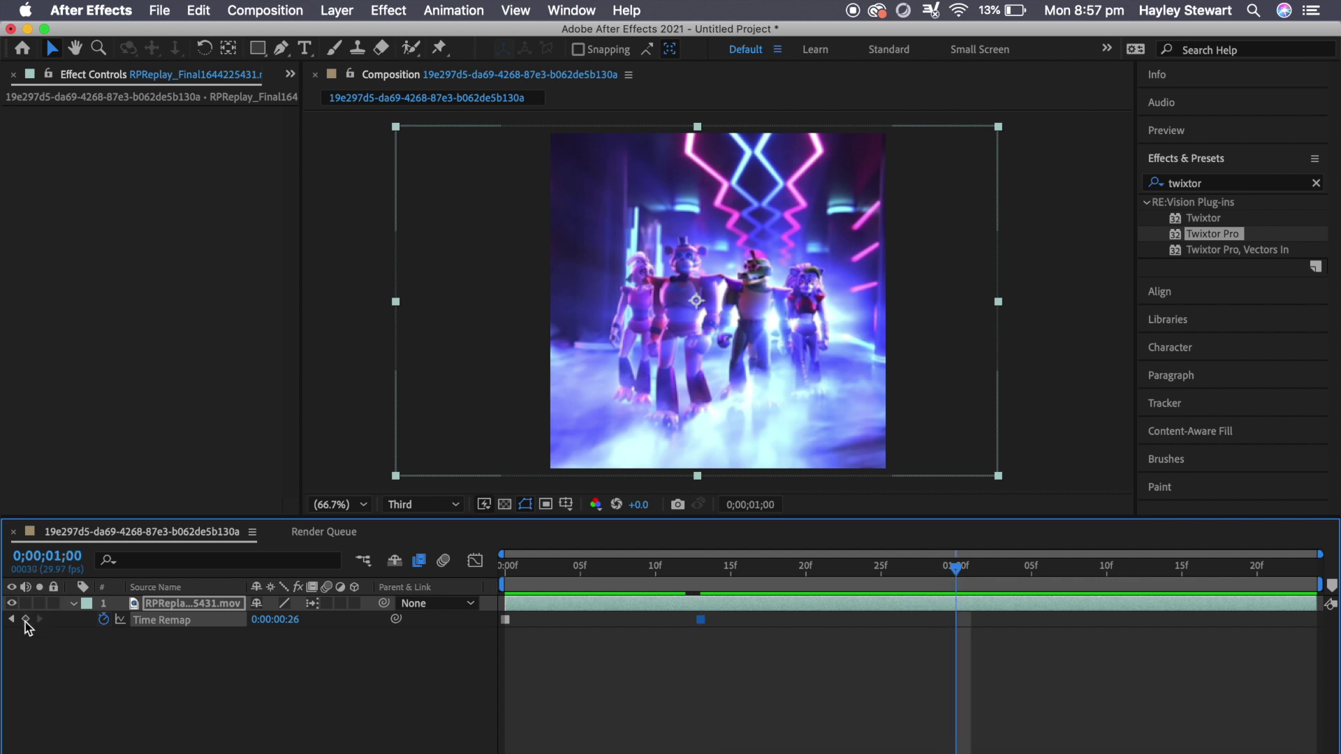
pyautogui.moveTo(292, 624); pyautogui.dragTo(318, 630)
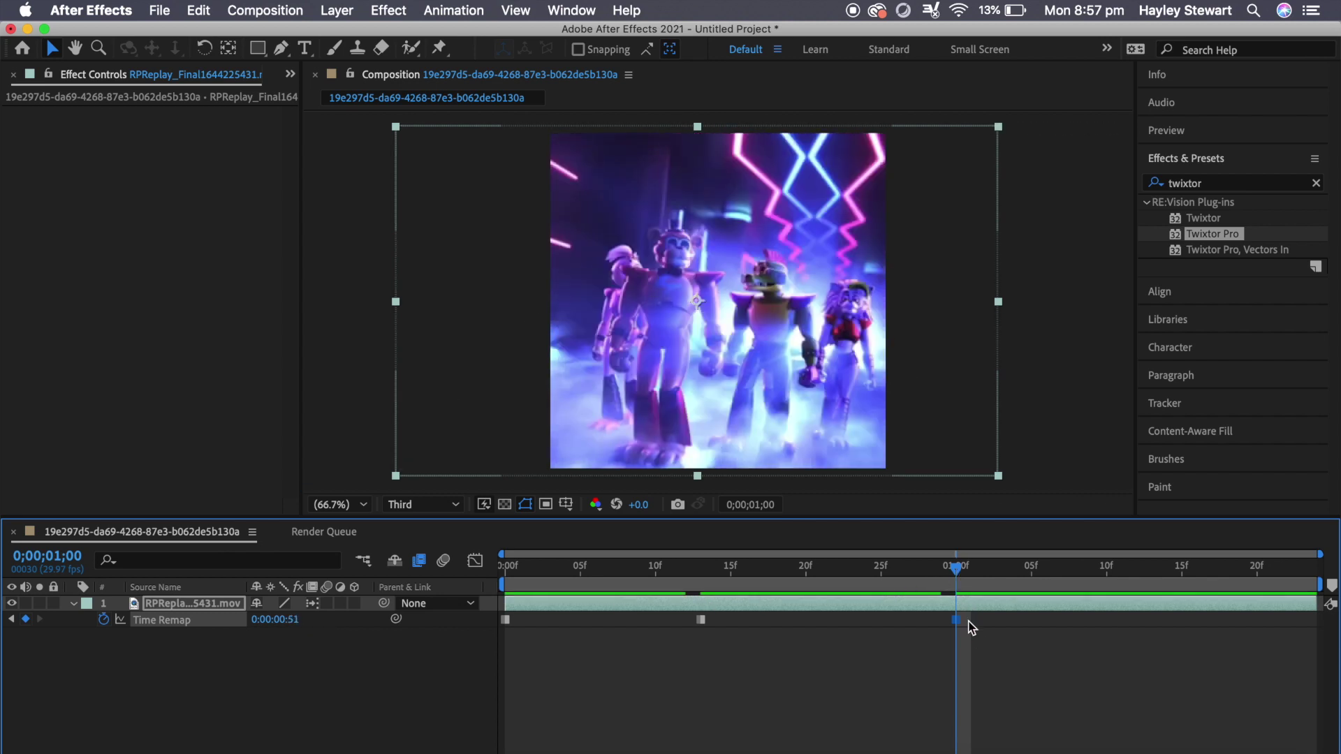
pyautogui.press('End')
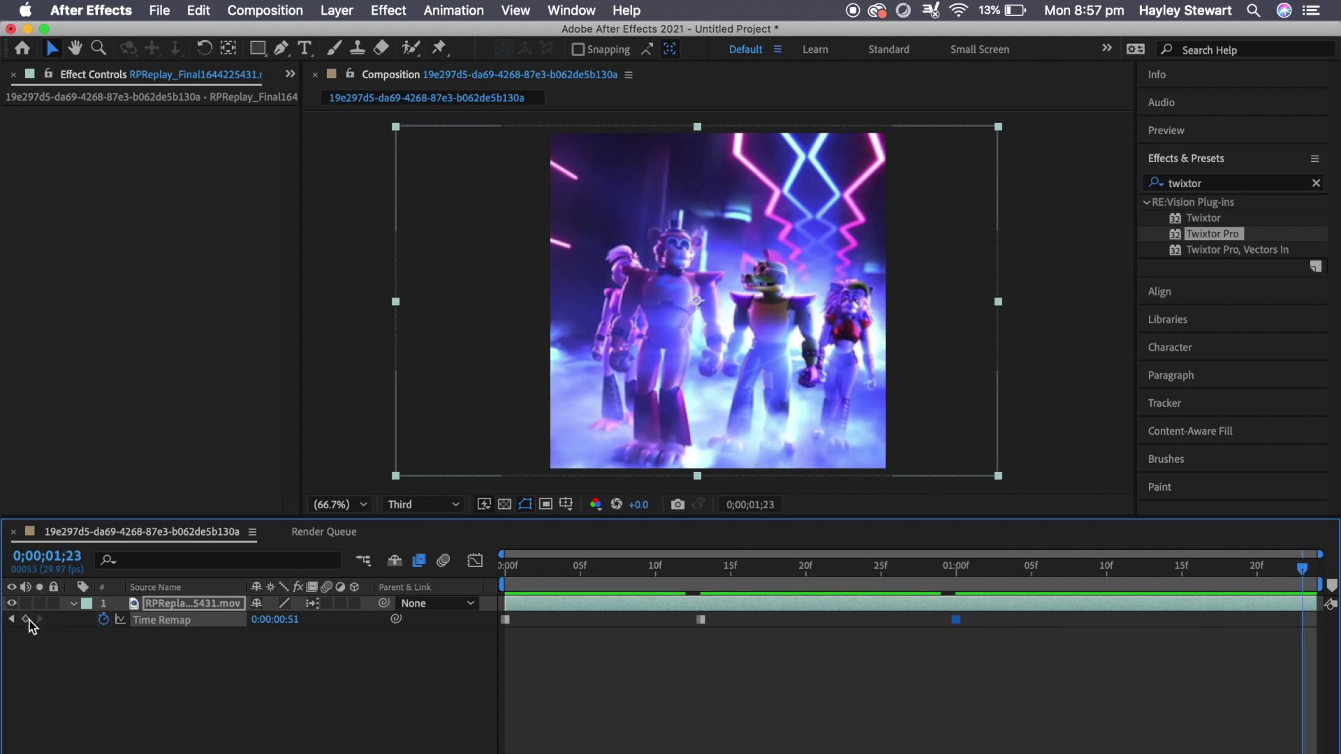
pyautogui.moveTo(293, 622); pyautogui.dragTo(328, 633)
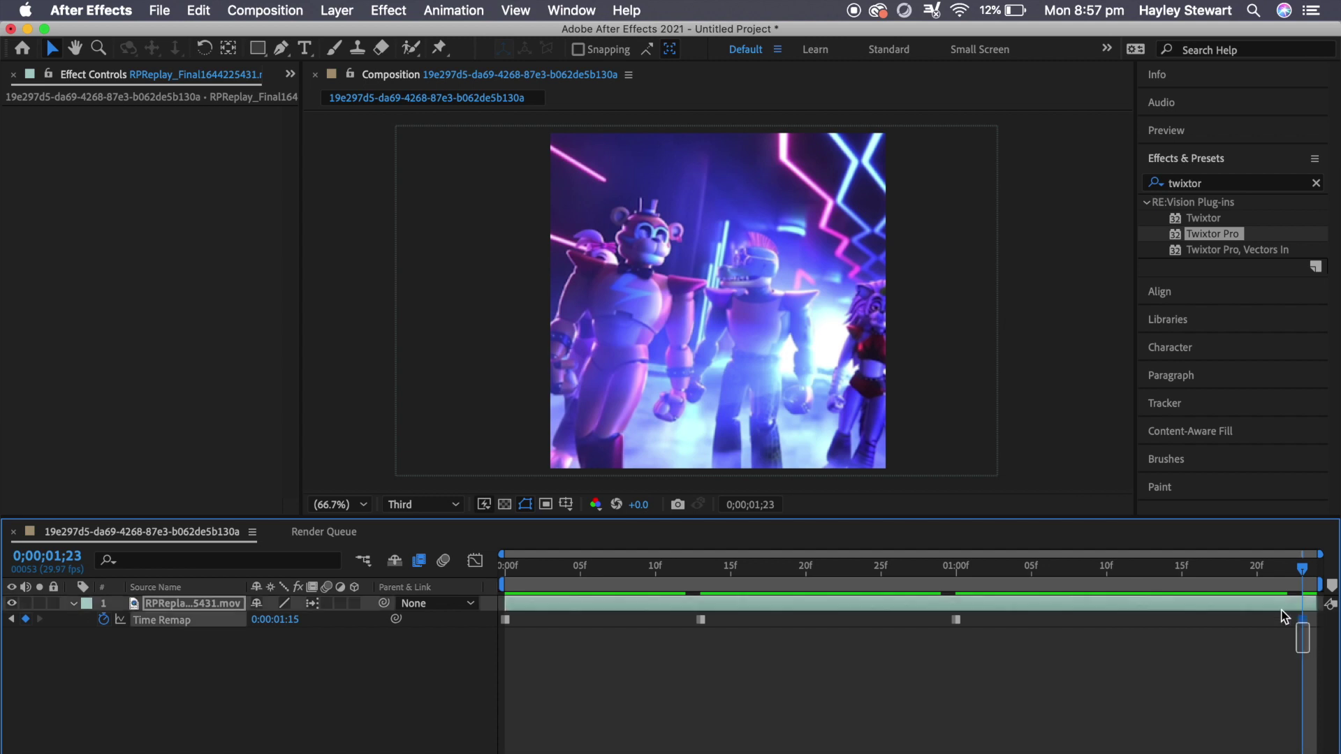
pyautogui.moveTo(1308, 652); pyautogui.dragTo(507, 611)
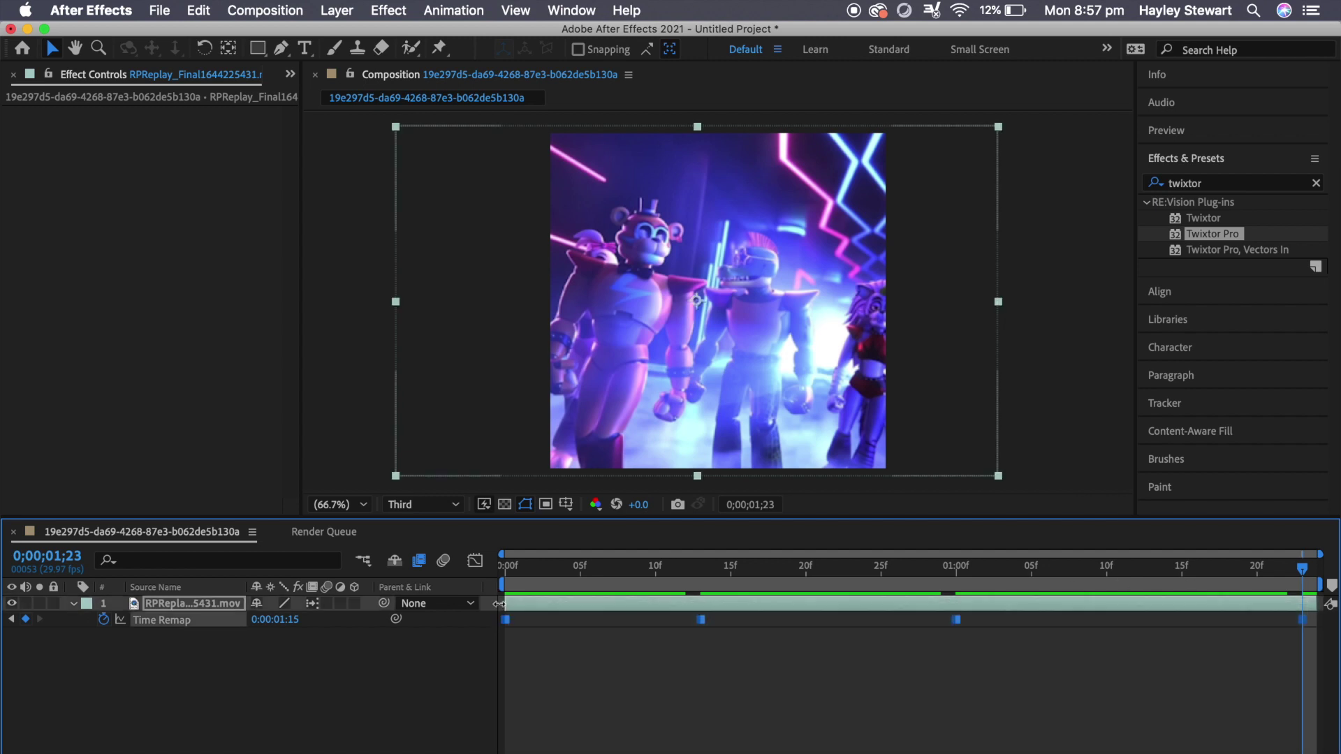
# - Apply Easy Ease to all the Time Remap keyframes and view the remap curve as a graph
pyautogui.rightClick(506, 620)
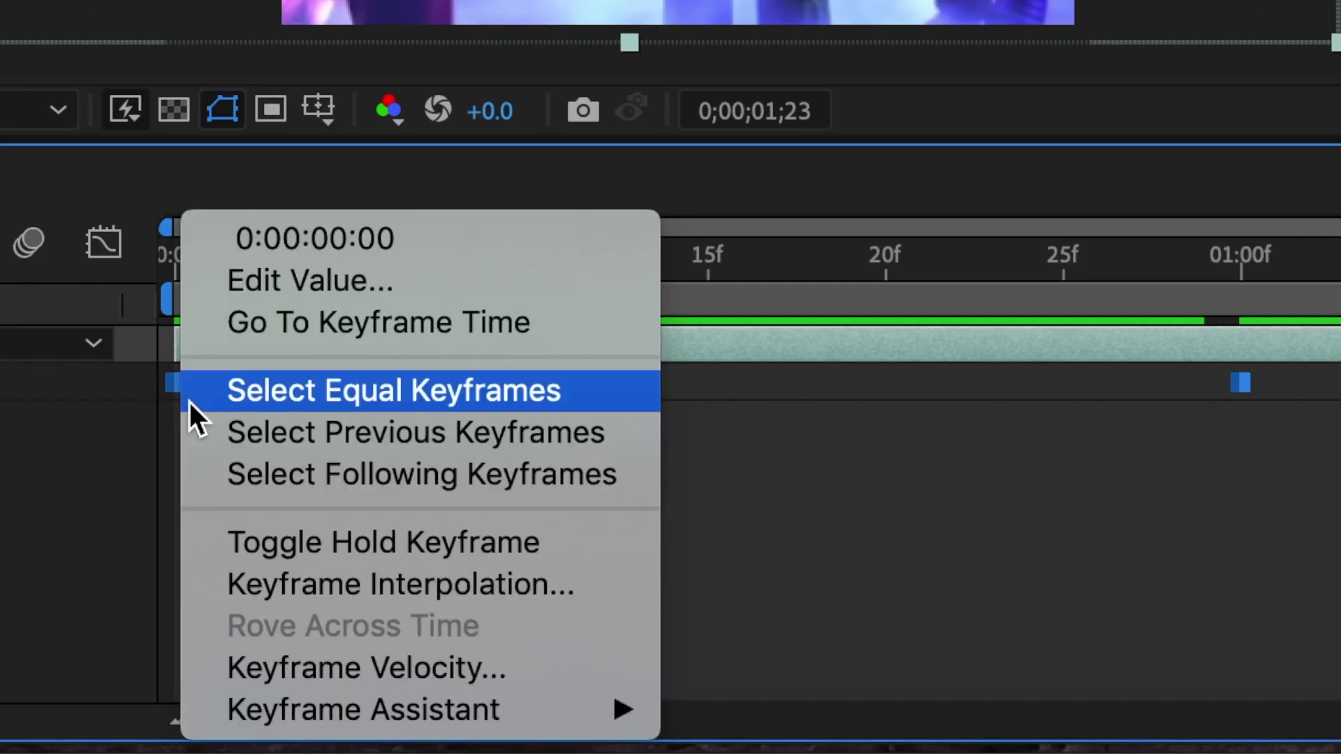
pyautogui.moveTo(557, 753)
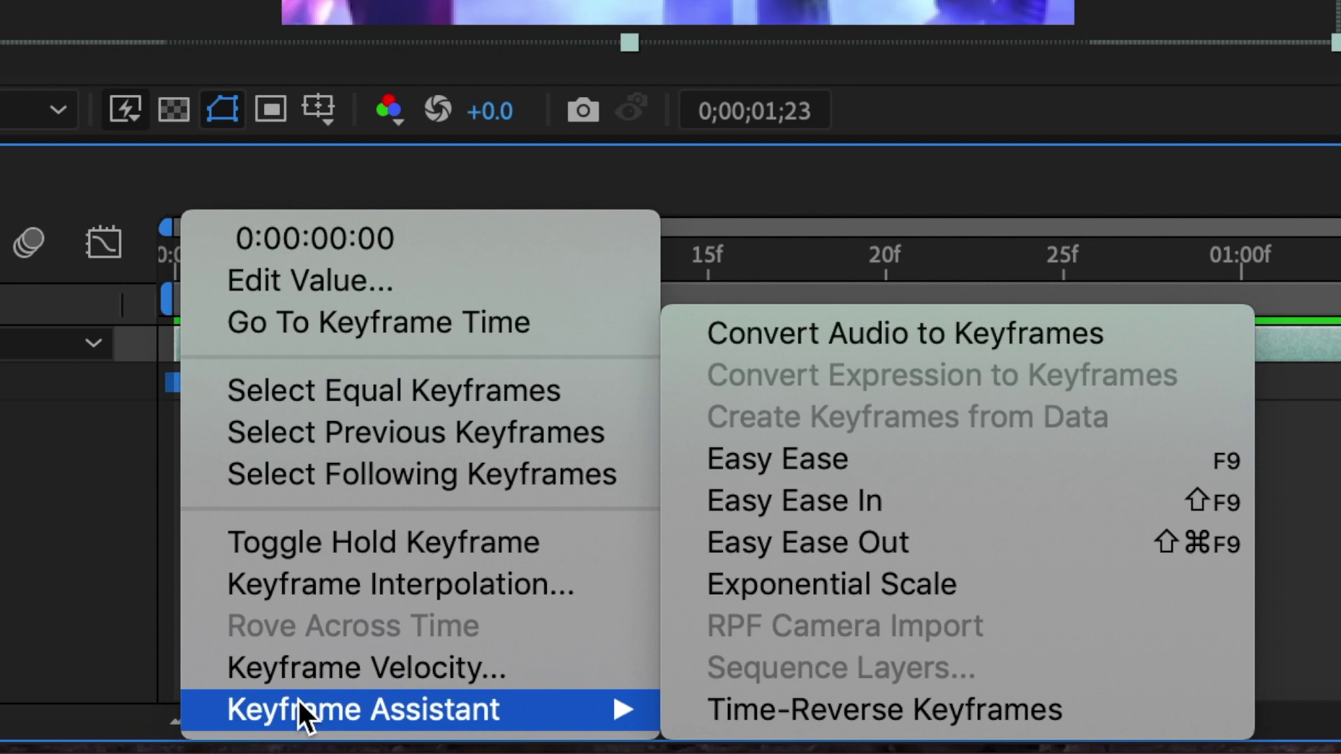
pyautogui.click(756, 477)
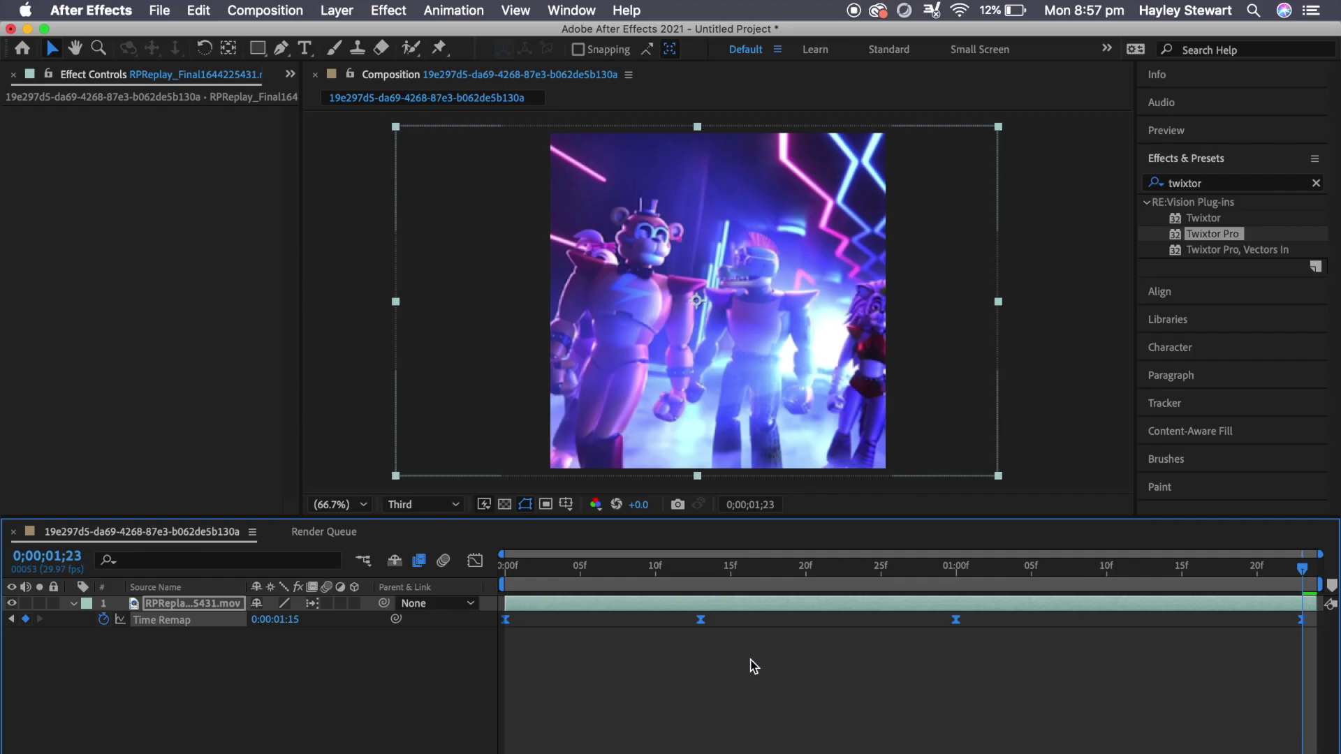
pyautogui.click(476, 562)
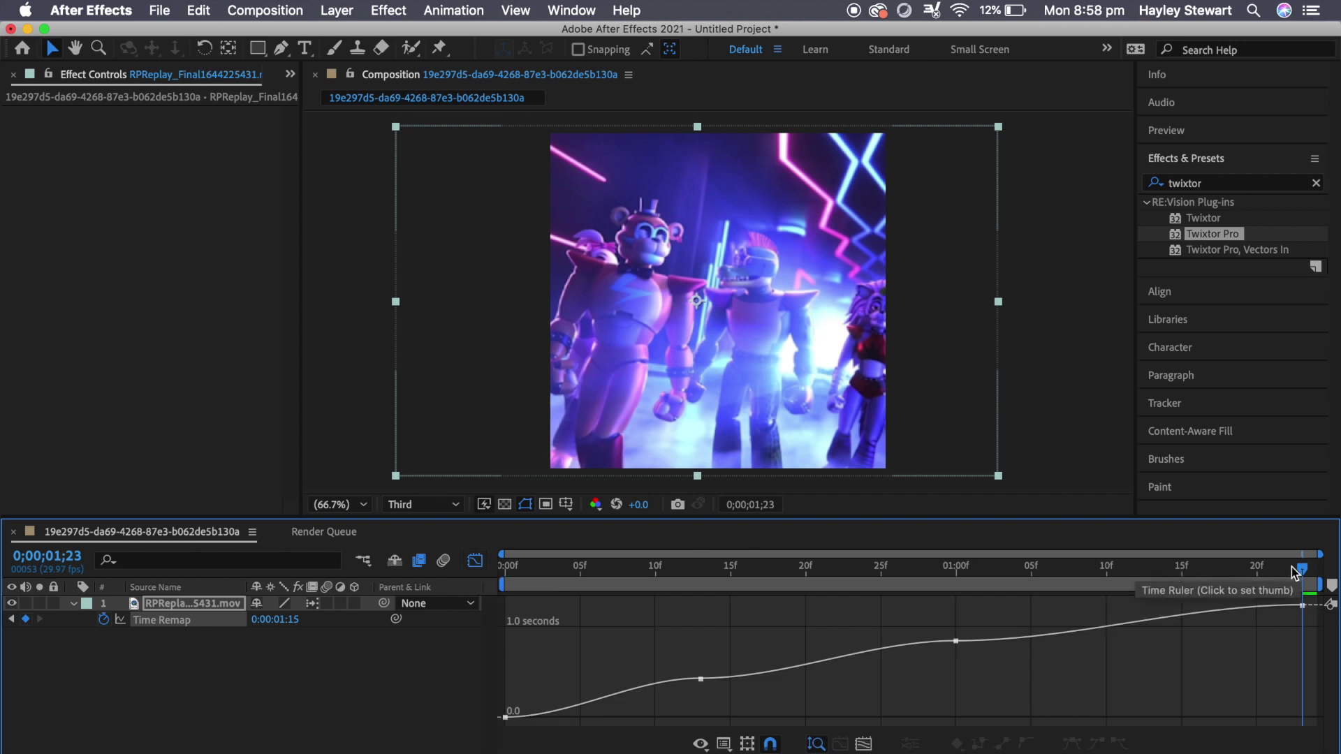
# - Drag the Bezier handles at the second and final keyframes to steepen the Time Remap curve
pyautogui.moveTo(938, 572); pyautogui.dragTo(487, 702)
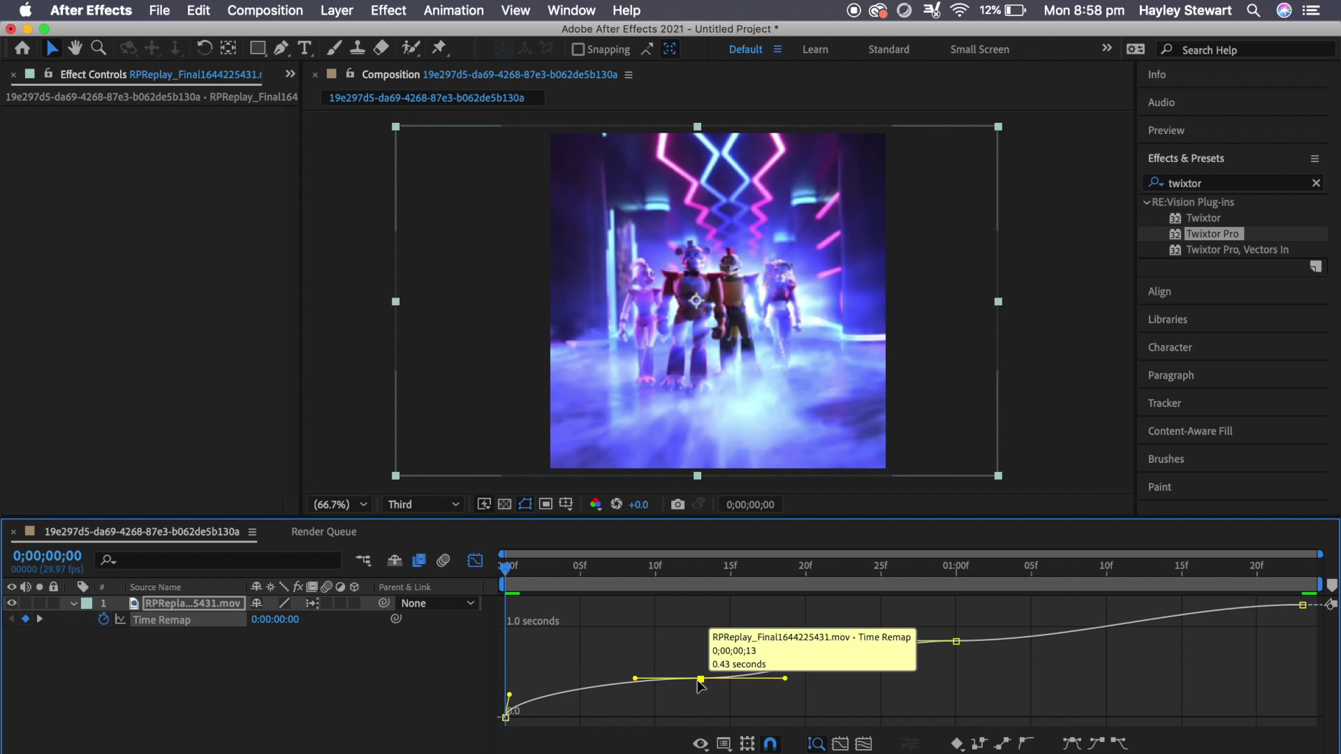
pyautogui.moveTo(639, 682); pyautogui.dragTo(698, 708)
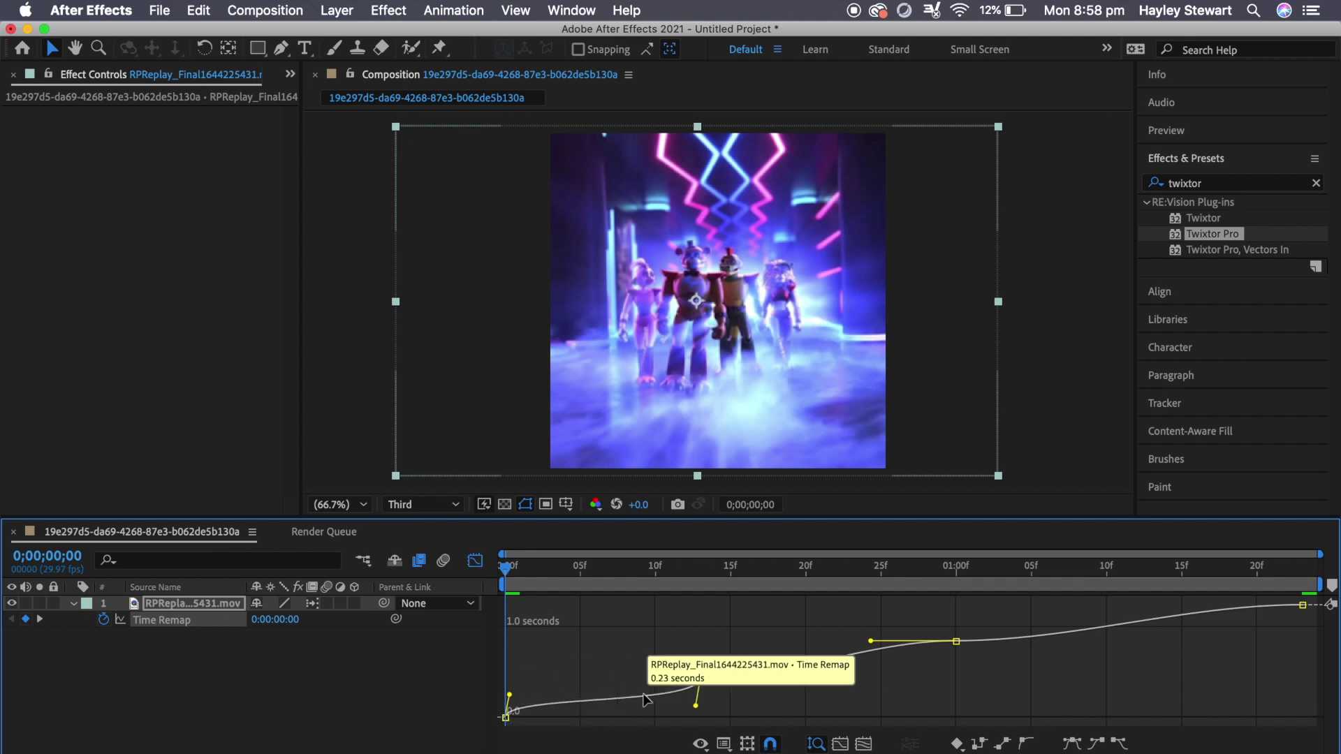
pyautogui.click(955, 641)
pyautogui.click(701, 679)
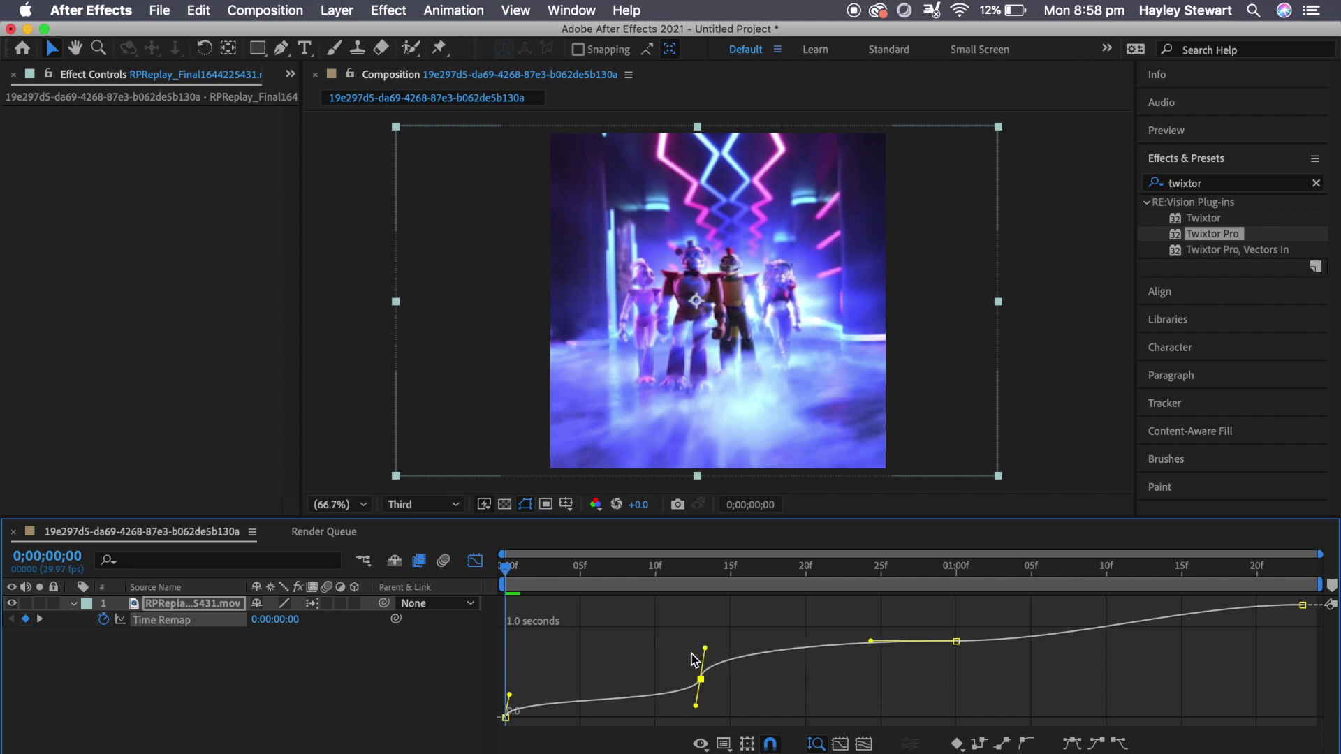
pyautogui.click(956, 641)
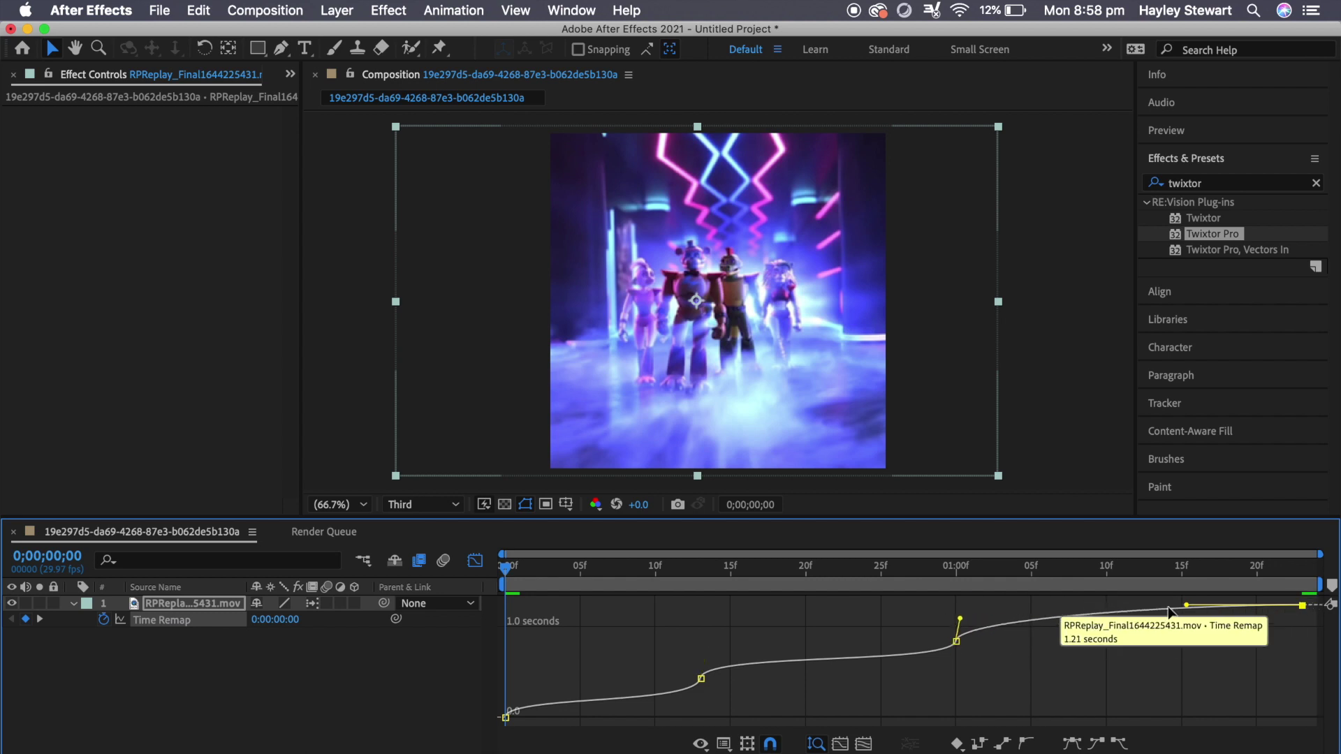
pyautogui.moveTo(1186, 605); pyautogui.dragTo(1206, 615)
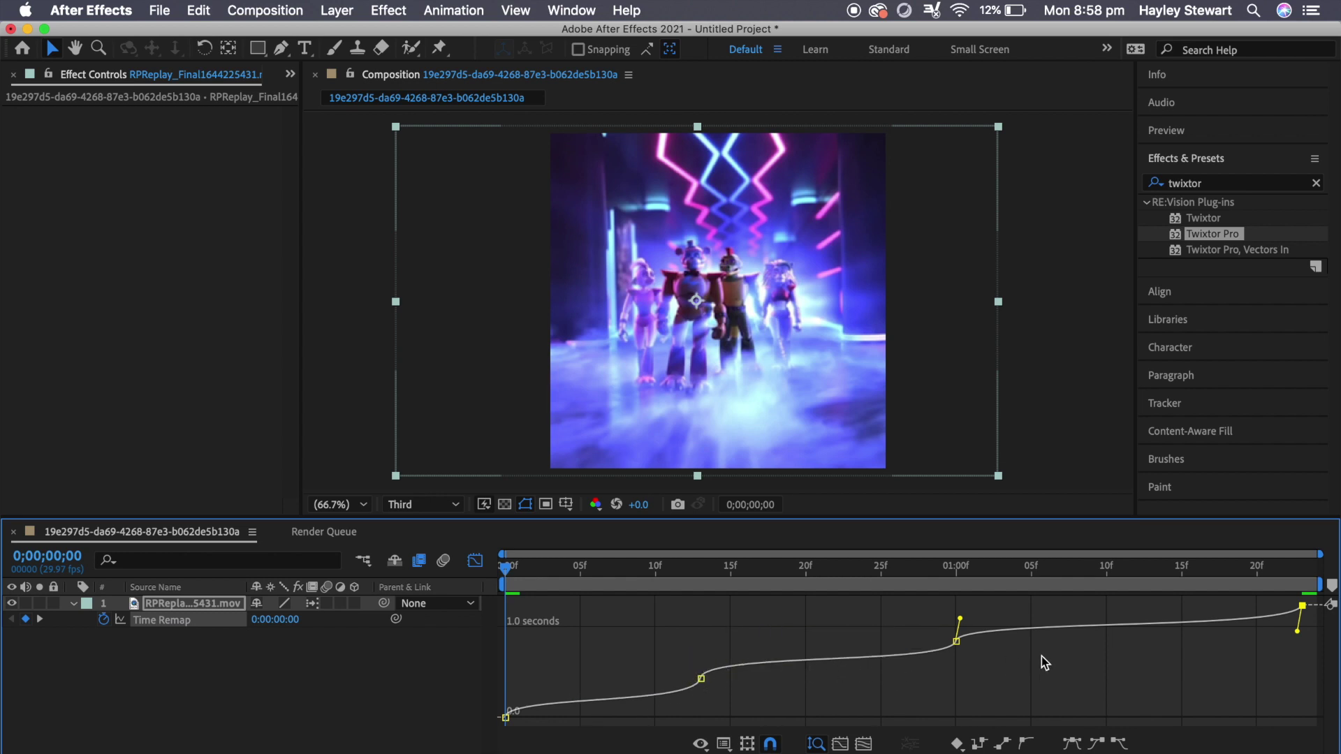
# - Switch back from the graph to the layer bars and play the composition preview
pyautogui.click(481, 568)
pyautogui.press('space')
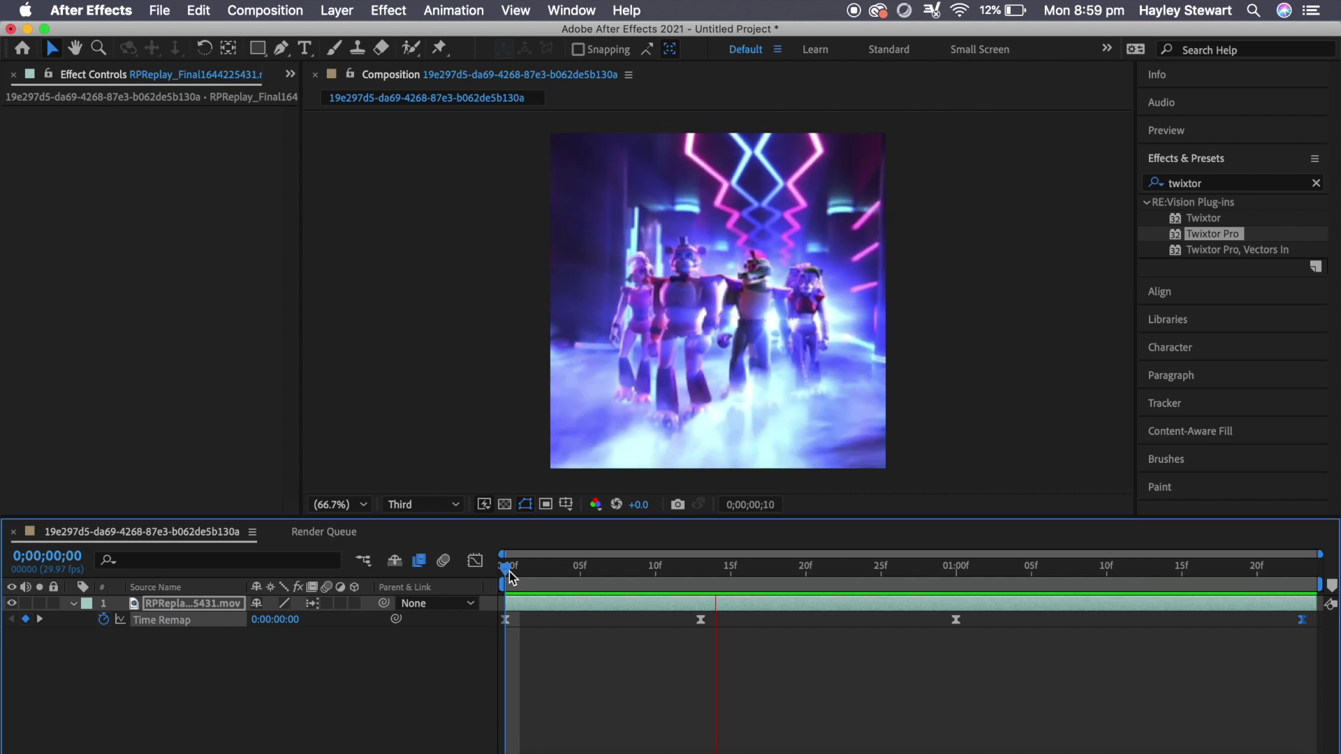